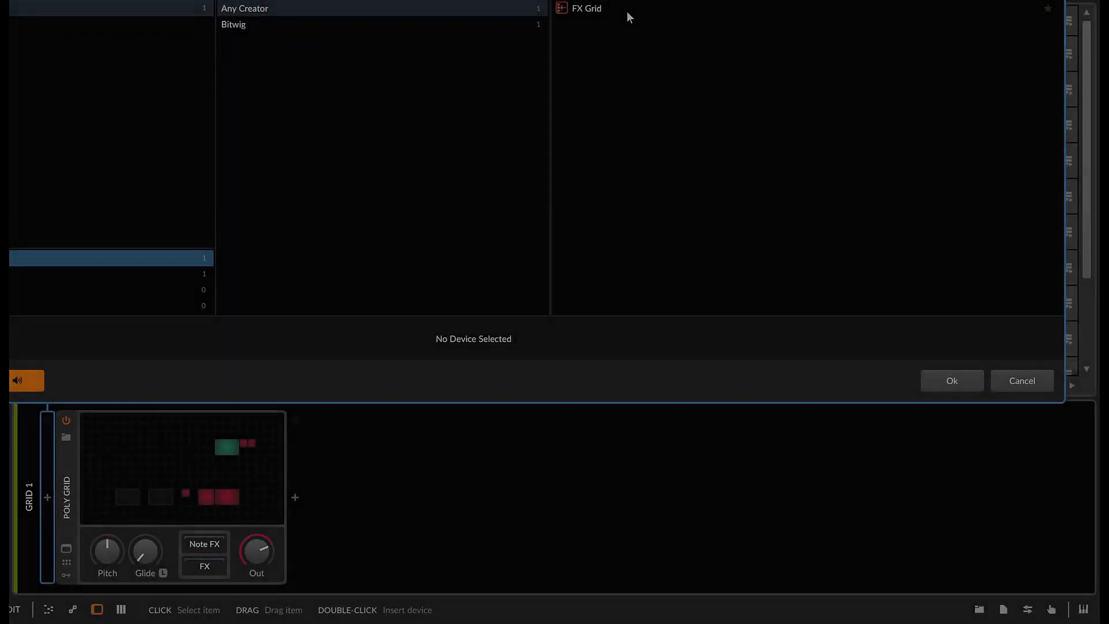
Insert an FX Grid device ahead of the Poly Grid and open its patch
double_click(626, 11)
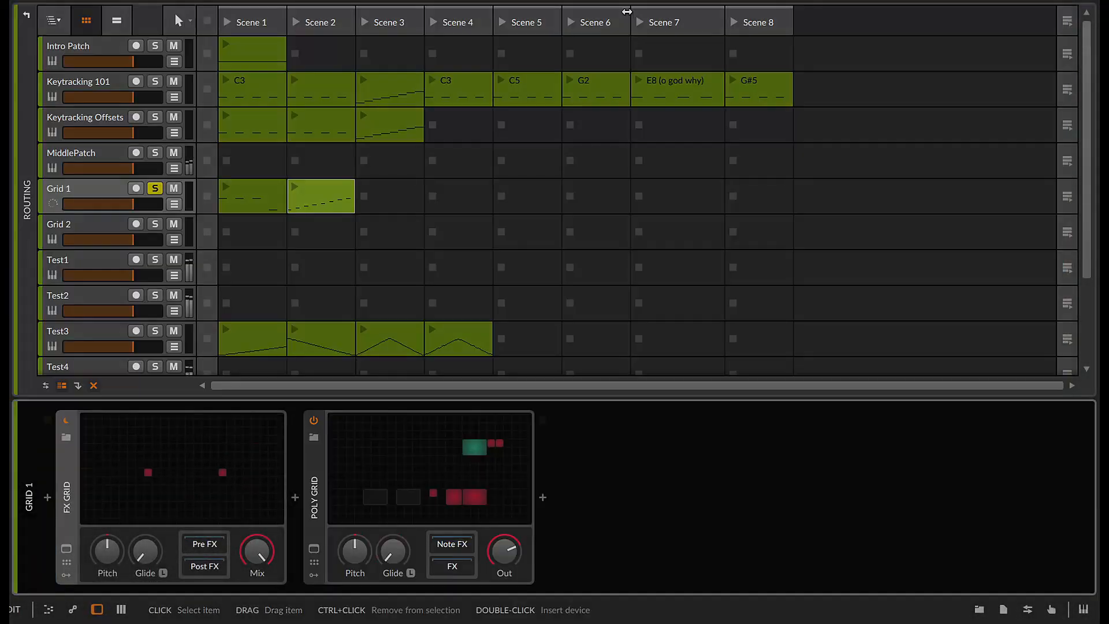
double_click(149, 465)
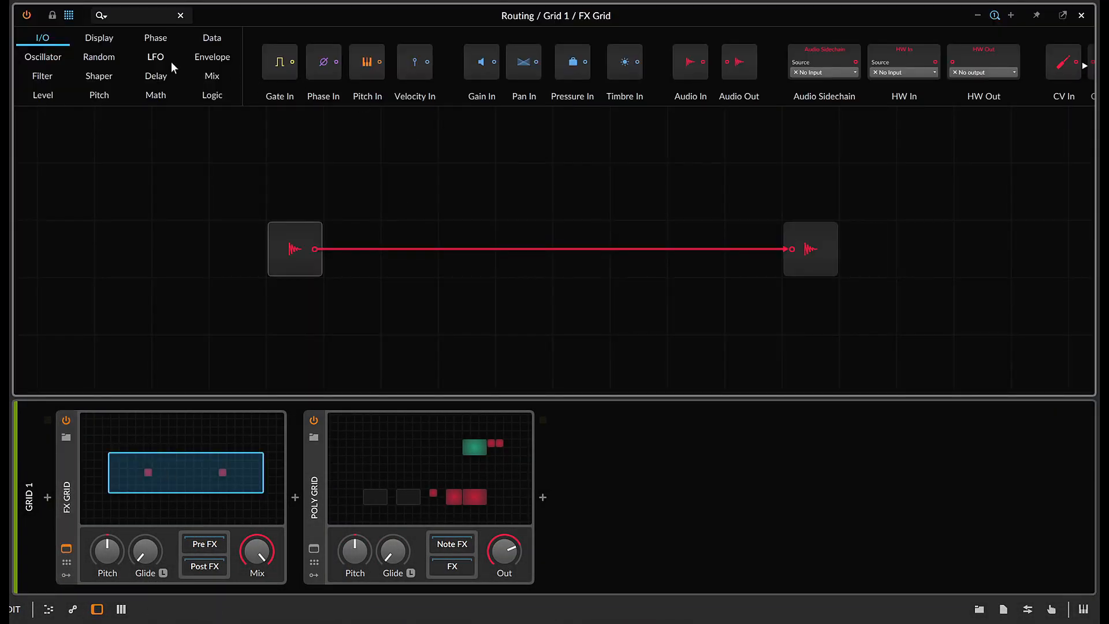
Insert a Comb filter between the FX Grid's audio input and output and raise its feedback
click(42, 76)
drag(771, 68, 468, 297)
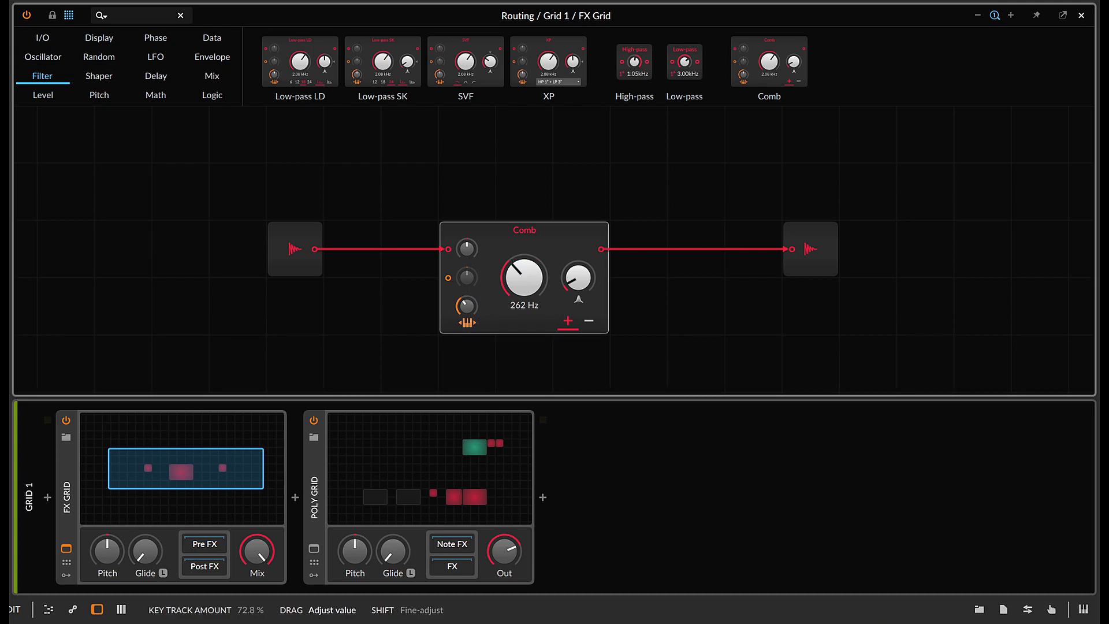
drag(578, 278, 578, 254)
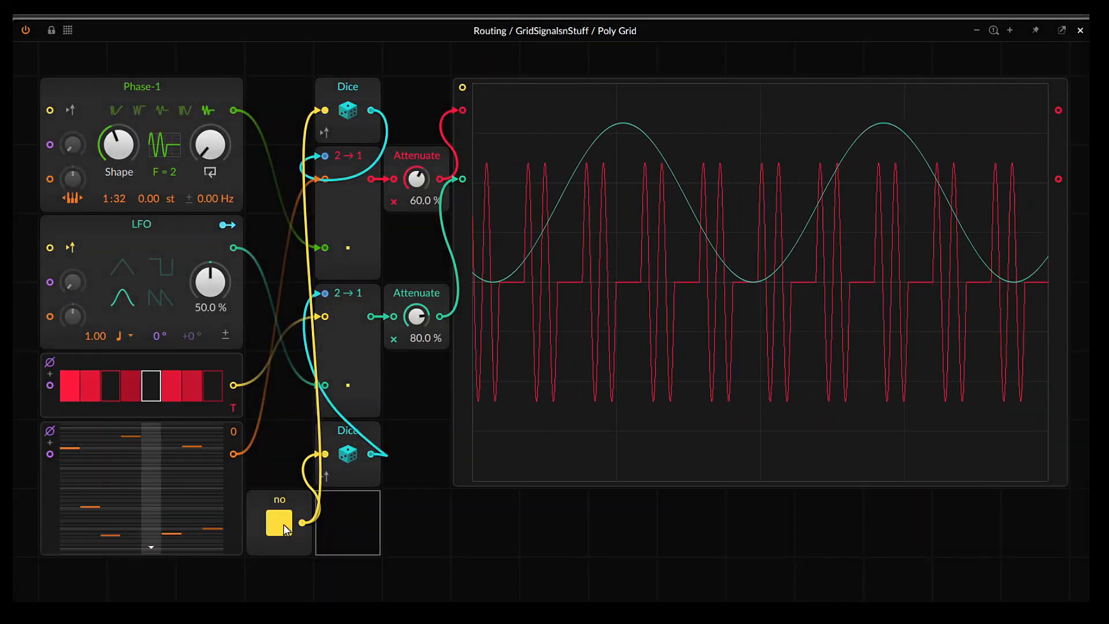
Repeatedly trigger the "no" button module to re-roll both Dice and compare the signals shown on the oscilloscope
click(283, 524)
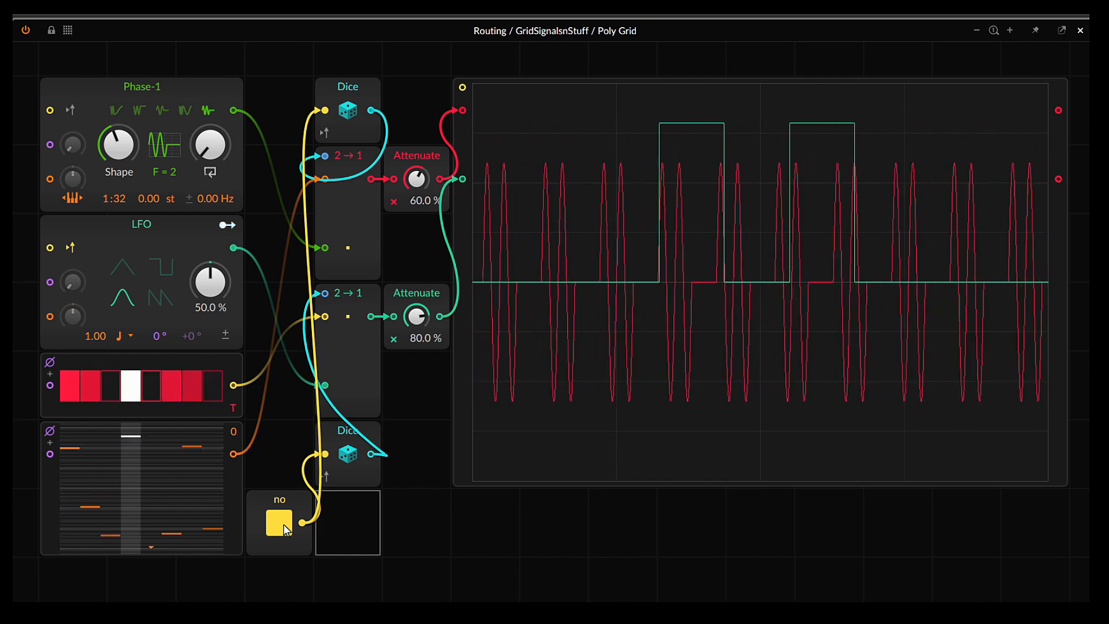
click(283, 524)
click(283, 524)
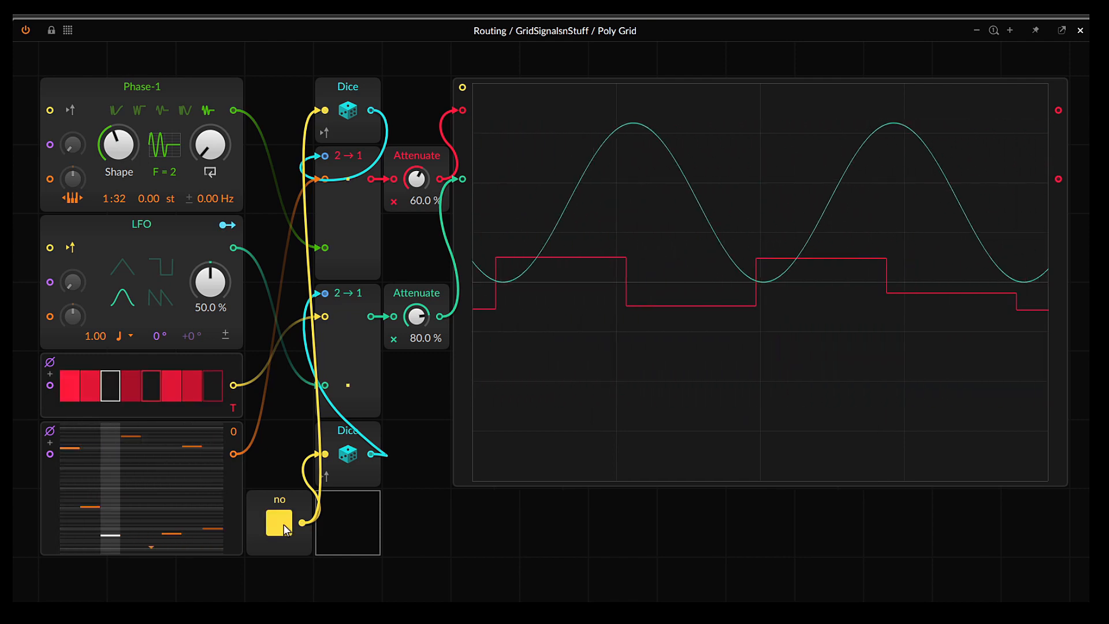
click(283, 524)
click(283, 524)
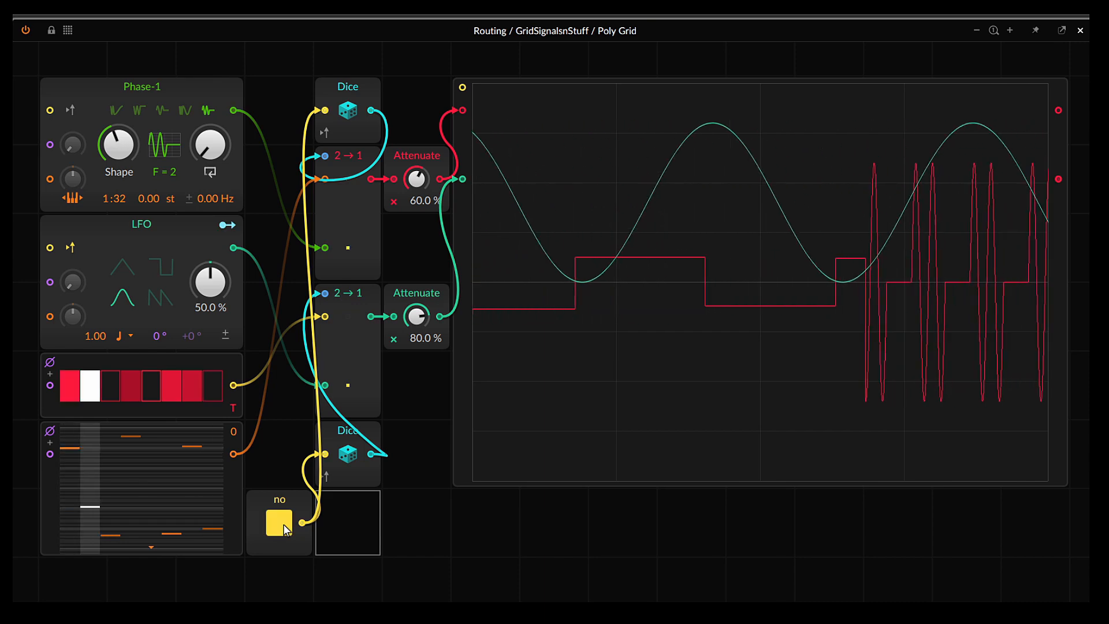
click(283, 524)
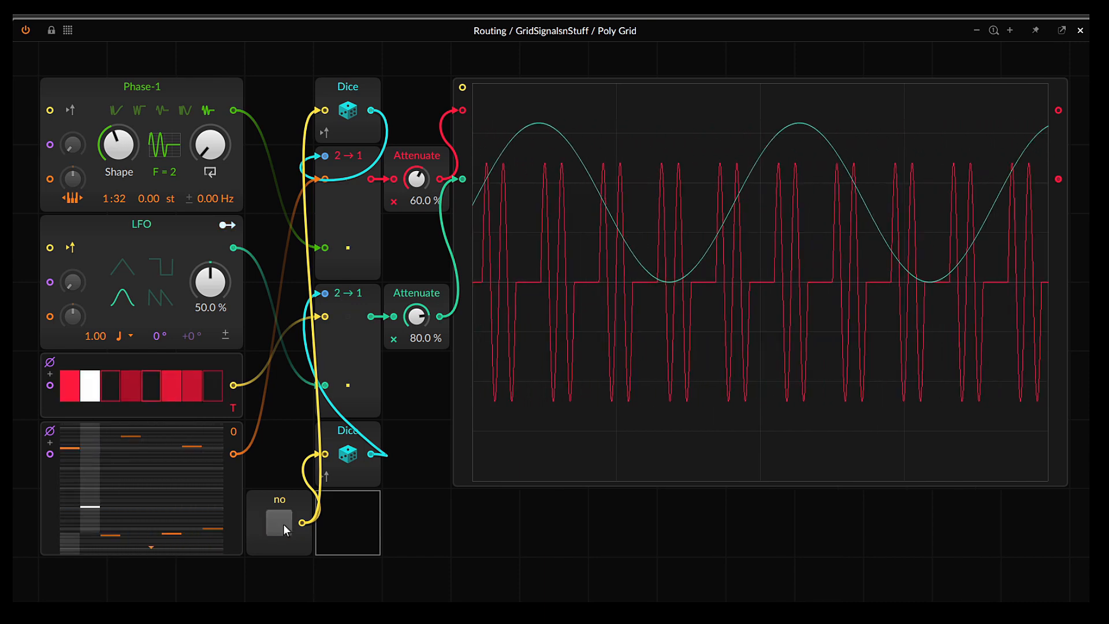
click(283, 525)
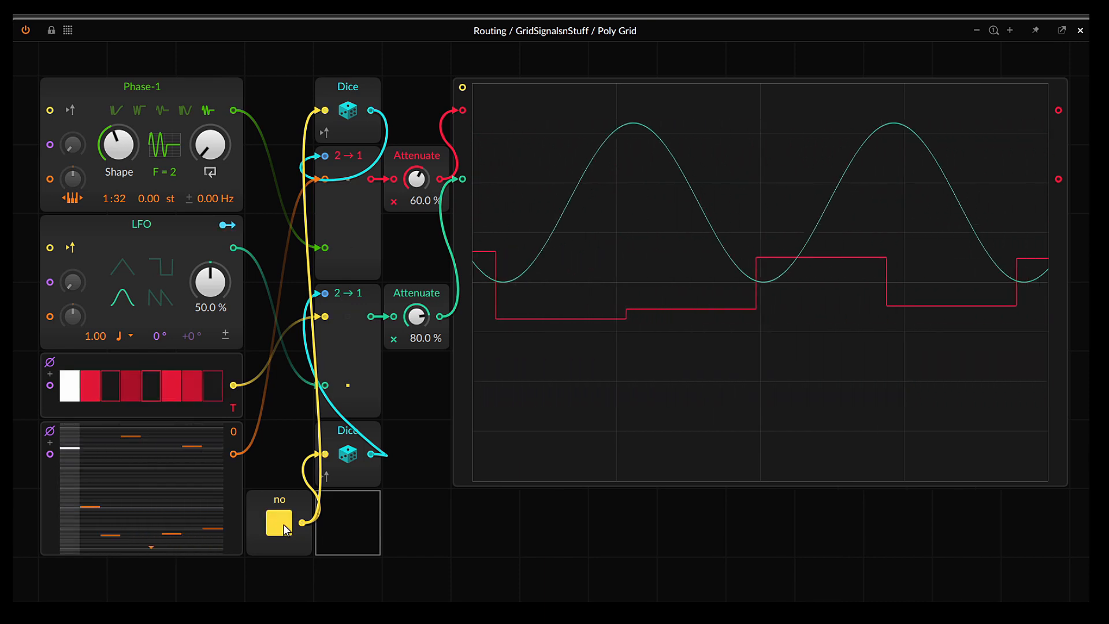
click(283, 524)
click(283, 525)
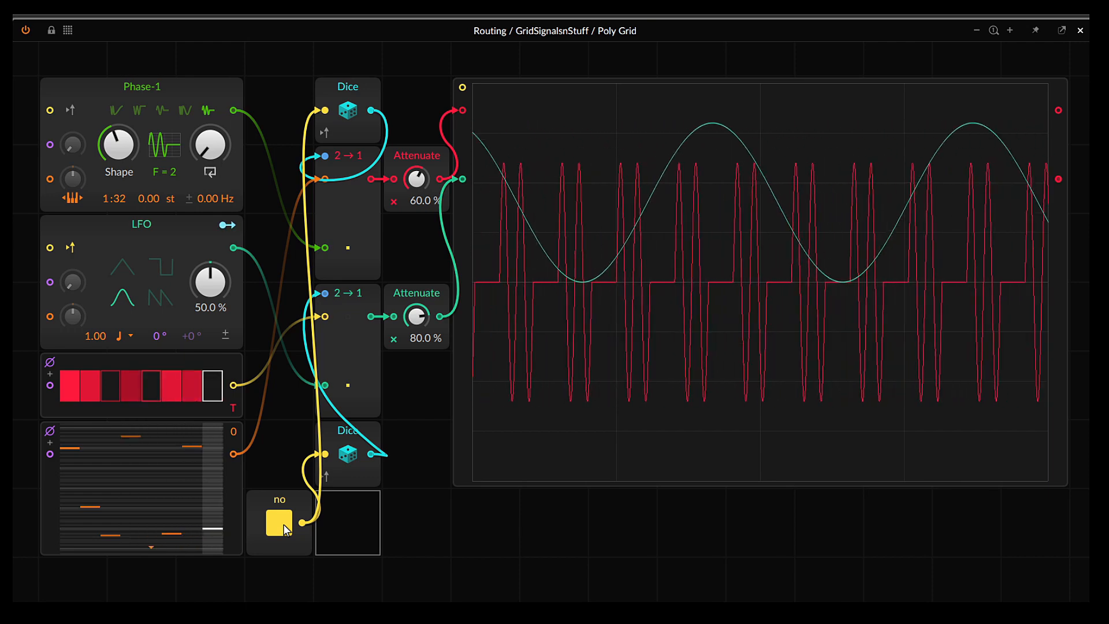
click(283, 524)
click(283, 524)
click(283, 525)
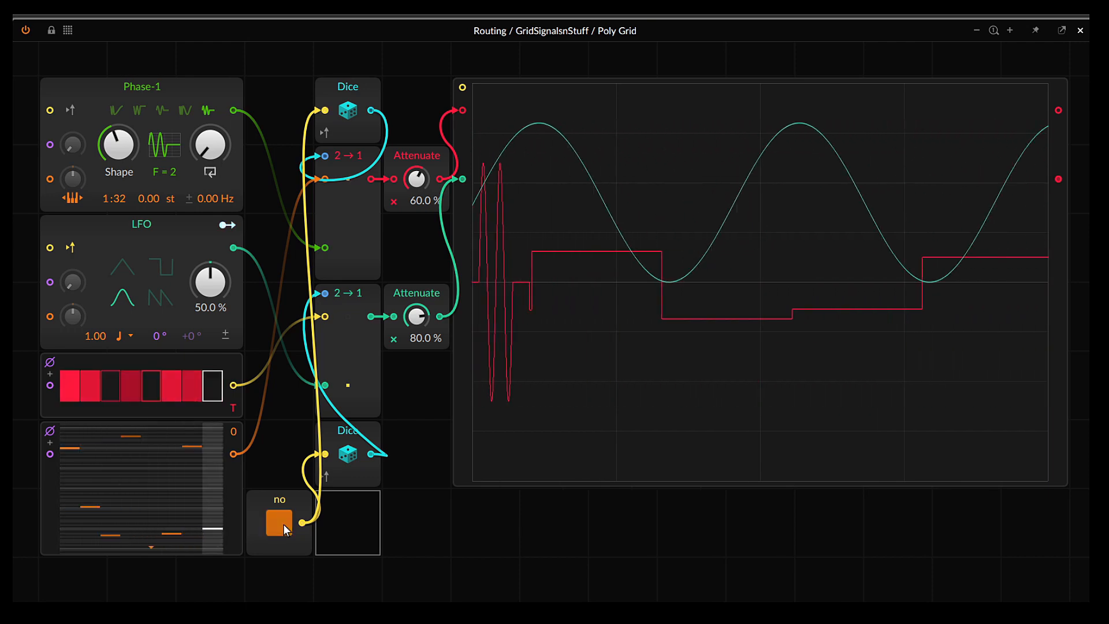
click(283, 524)
click(283, 525)
click(283, 524)
click(283, 524)
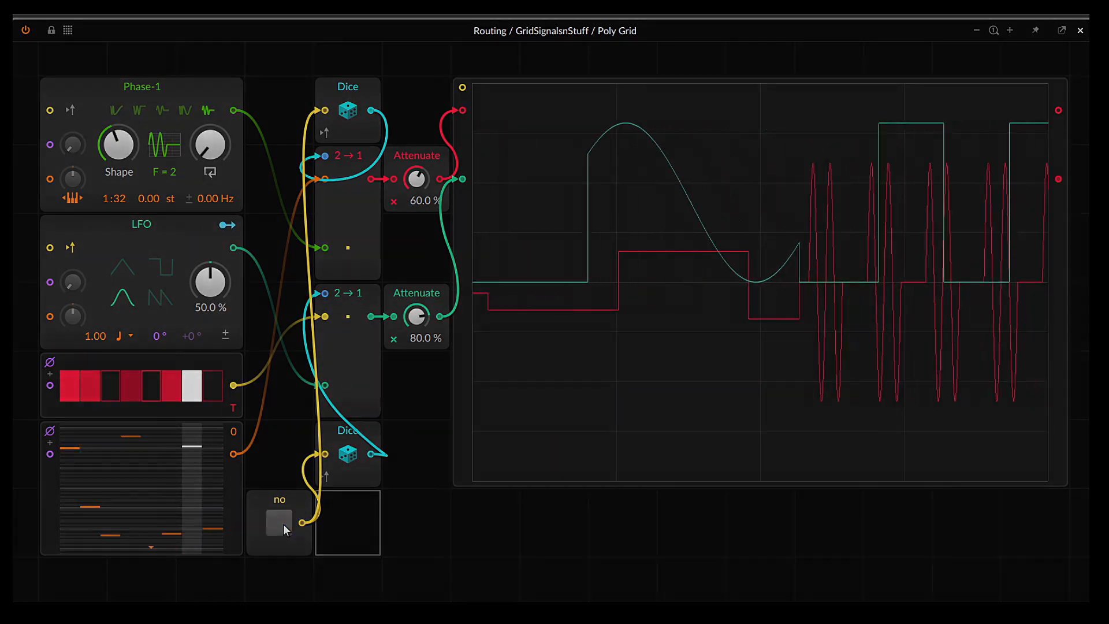
click(283, 524)
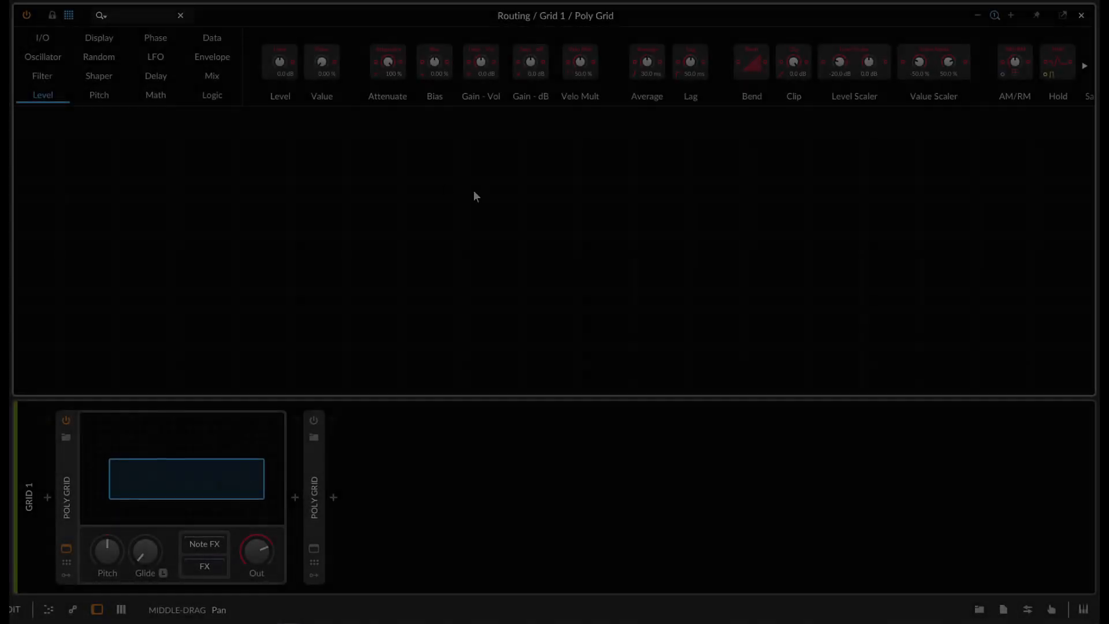
Add a Pitch module to the empty Poly Grid and attach a Value Readout to its output
click(94, 96)
drag(279, 61, 346, 208)
click(101, 38)
drag(785, 62, 395, 206)
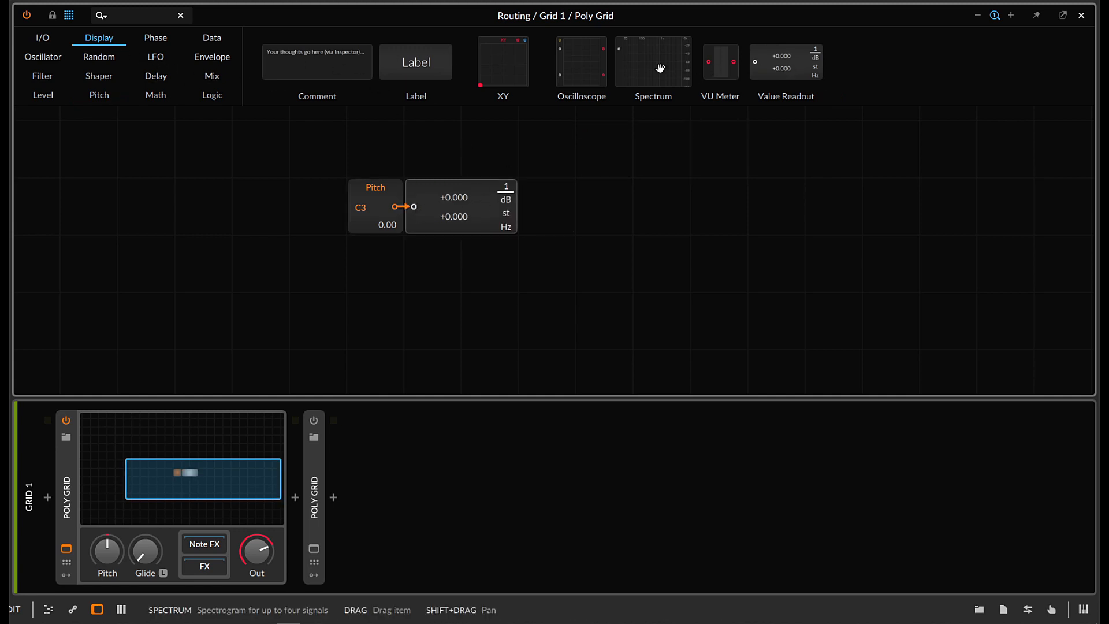
Add an Oscilloscope below the Value Readout, enlarge it, and connect the Pitch output to its first signal input
drag(581, 62, 451, 269)
drag(520, 284, 681, 285)
drag(559, 345, 563, 377)
drag(752, 312, 766, 276)
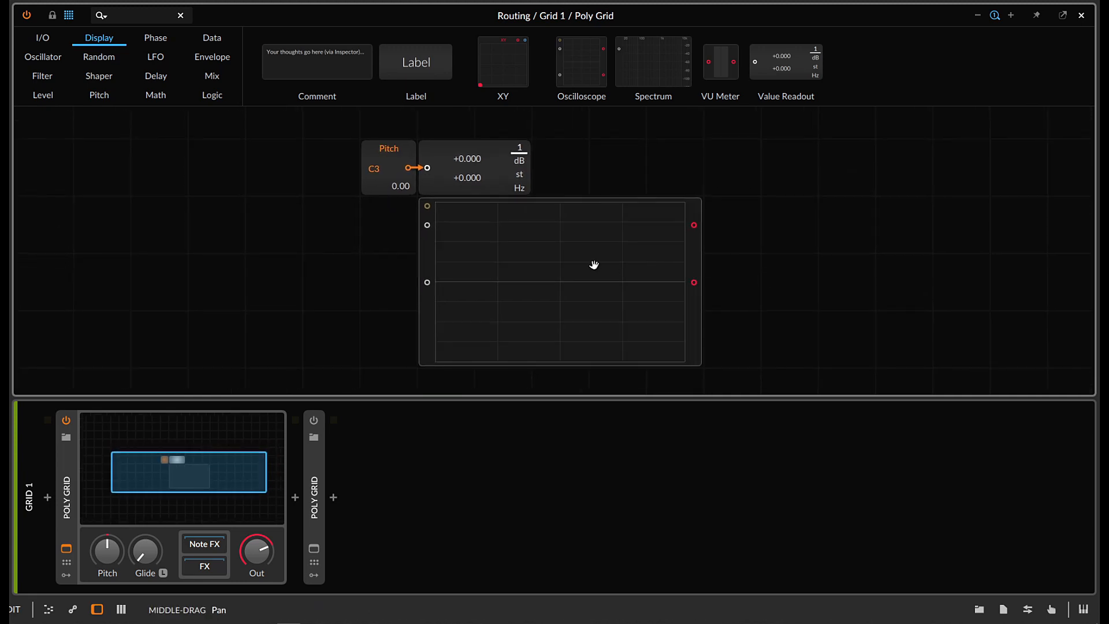
drag(408, 168, 431, 225)
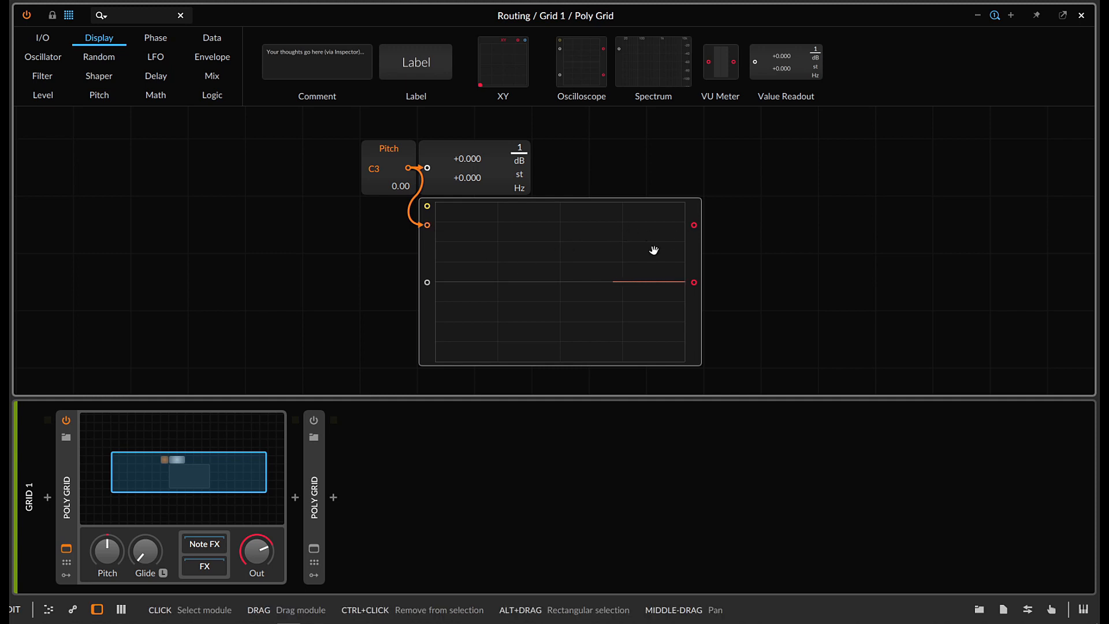
Move the Pitch module away from the displays and try different pitch values and readout units, including Hz and dB
drag(388, 151, 317, 172)
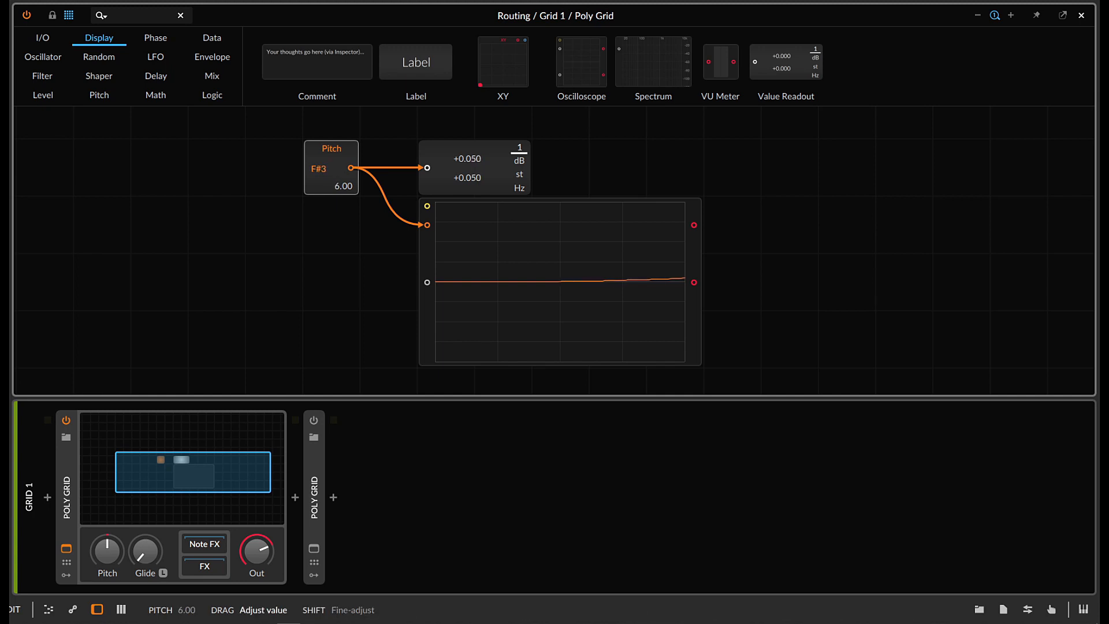
mouse_move(317, 172)
mouse_down()
mouse_move(317, 186)
mouse_move(343, 191)
mouse_move(343, 160)
mouse_move(343, 187)
mouse_move(341, 169)
mouse_move(341, 182)
mouse_move(326, 174)
mouse_up()
double_click(317, 172)
click(519, 189)
click(523, 159)
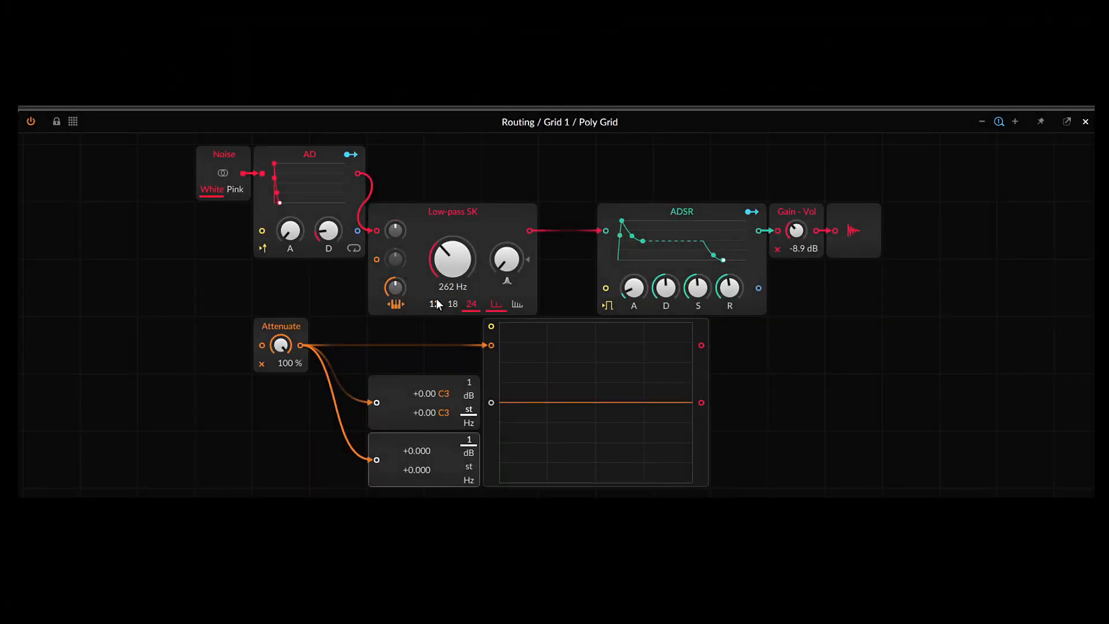
Raise the Low-pass SK's resonance and add a Pitch module that modulates the filter's cutoff through Attenuate
drag(503, 259, 504, 243)
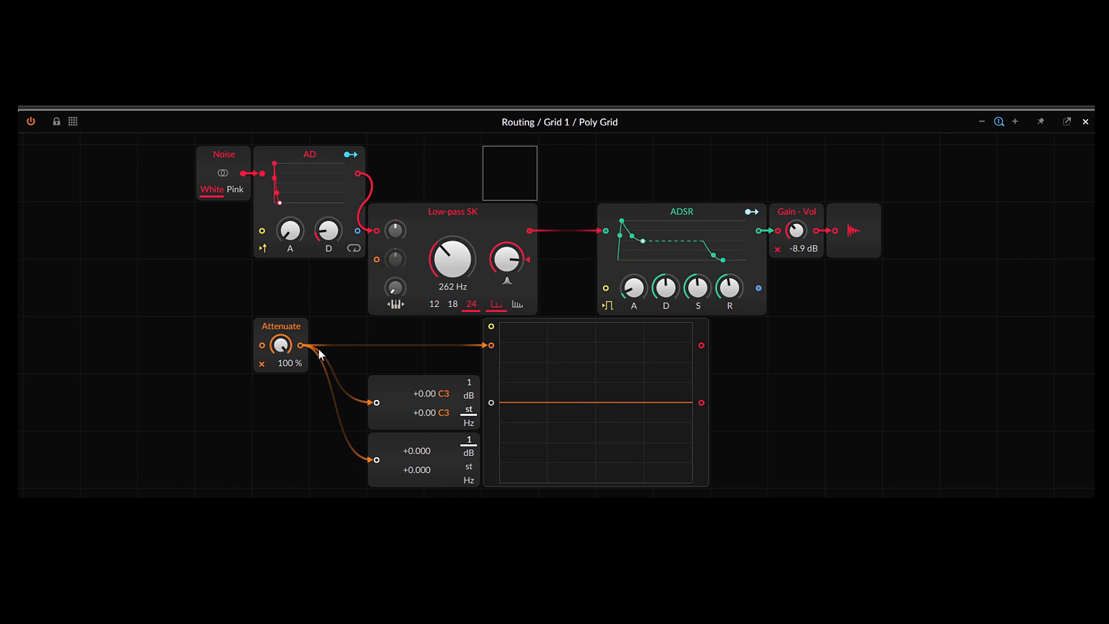
right_click(223, 304)
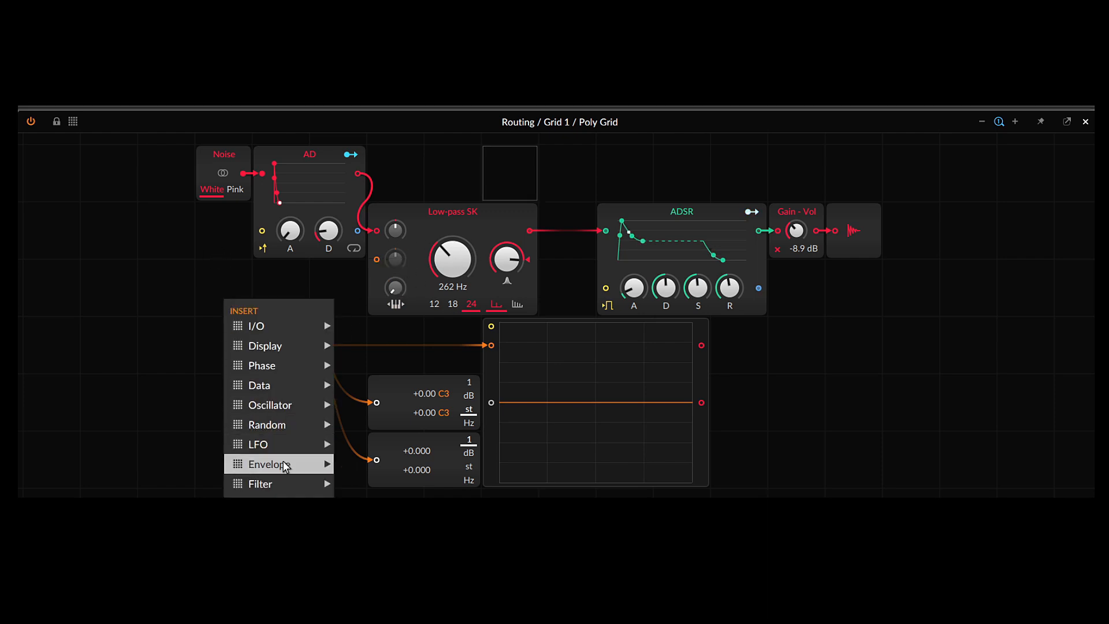
click(370, 582)
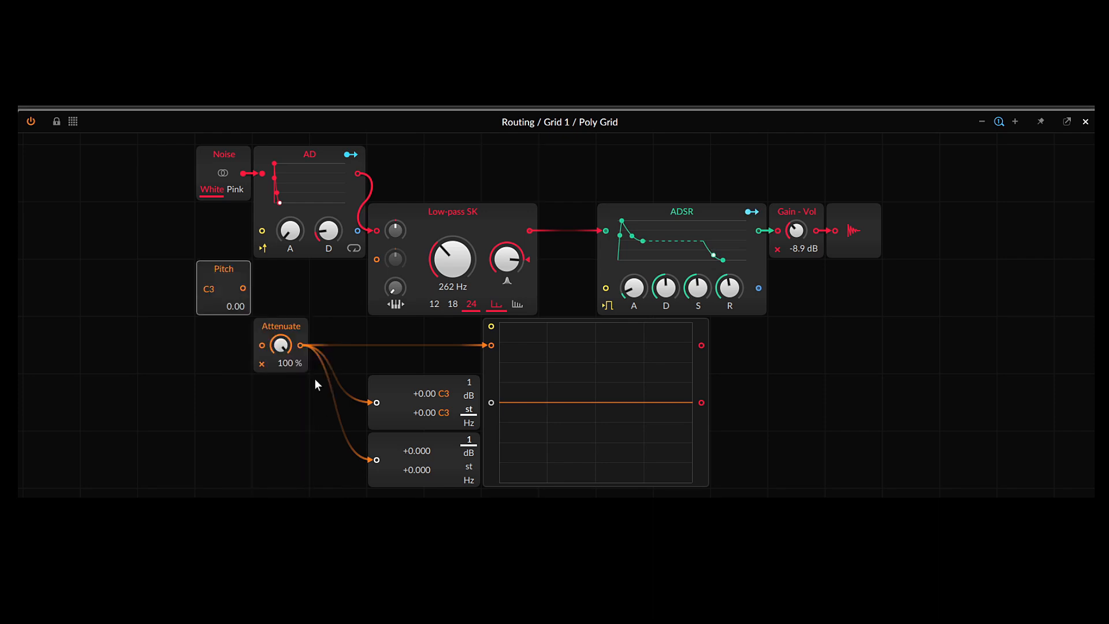
drag(243, 288, 393, 246)
mouse_move(394, 255)
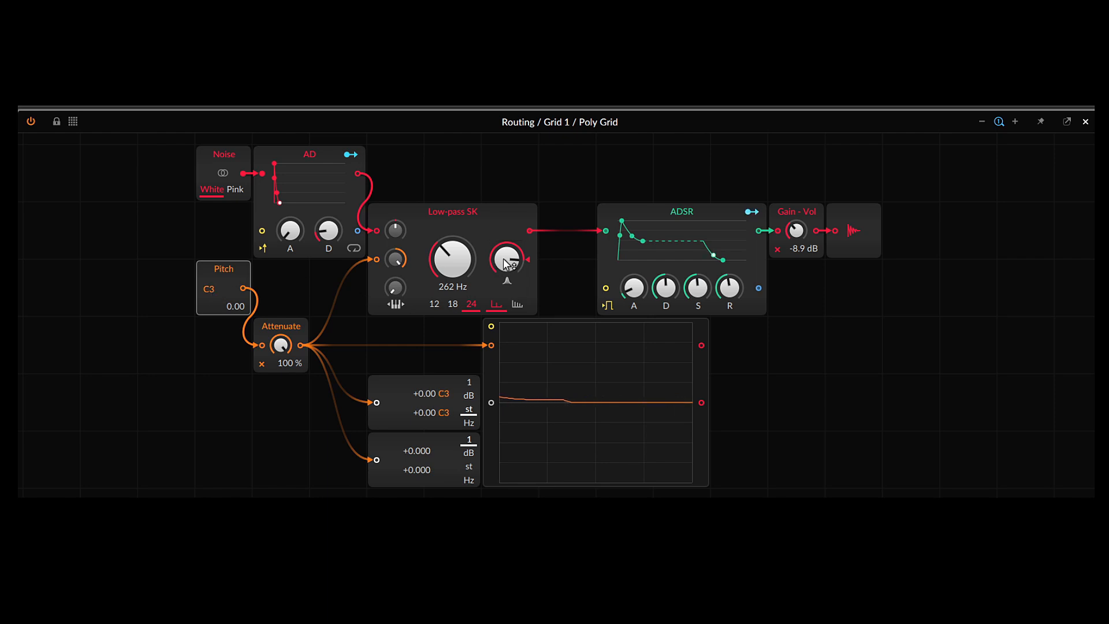
Close the patch editor and select the Scene 2 clip on the Grid 1 track
click(1085, 122)
click(322, 312)
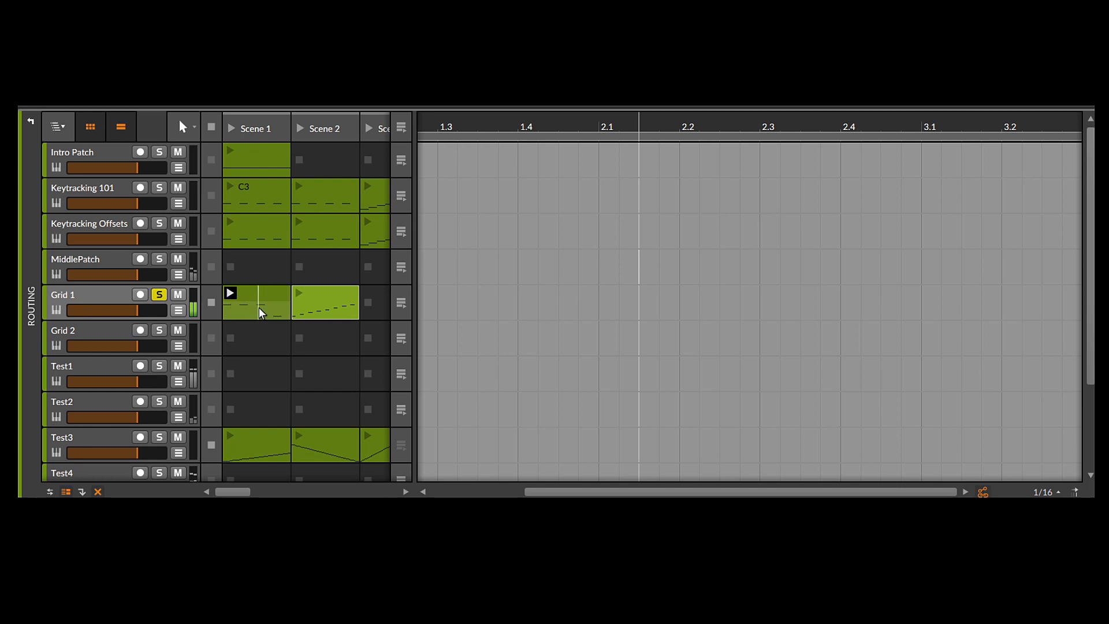
drag(444, 233, 402, 411)
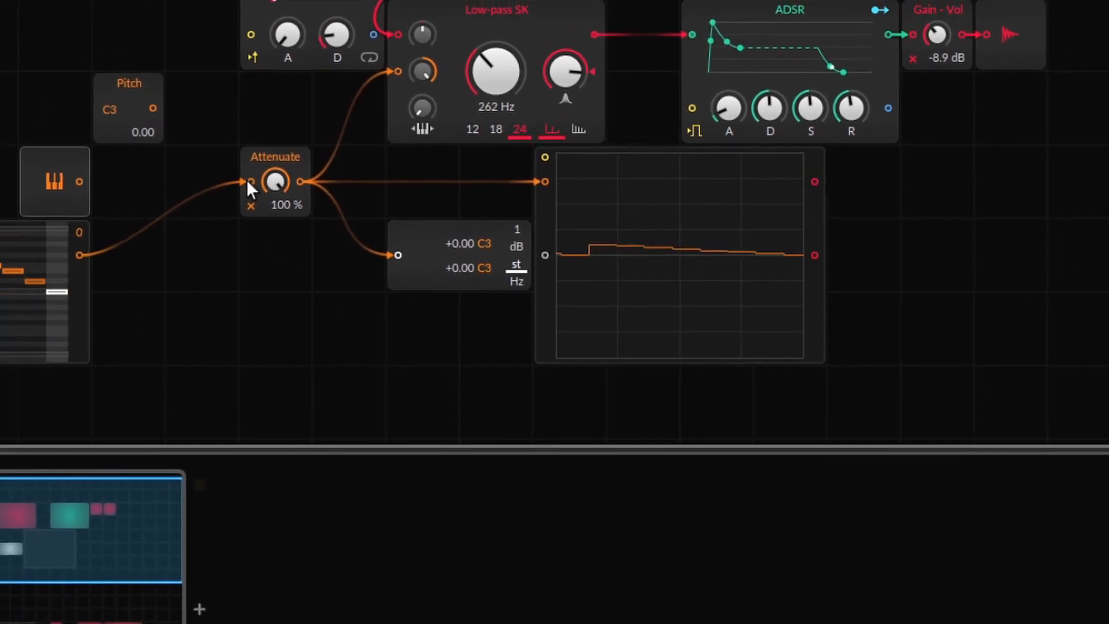
Disconnect the pitch sequencer from Attenuate and connect the Pitch In module to Attenuate's input instead
drag(248, 181, 115, 223)
drag(79, 181, 111, 180)
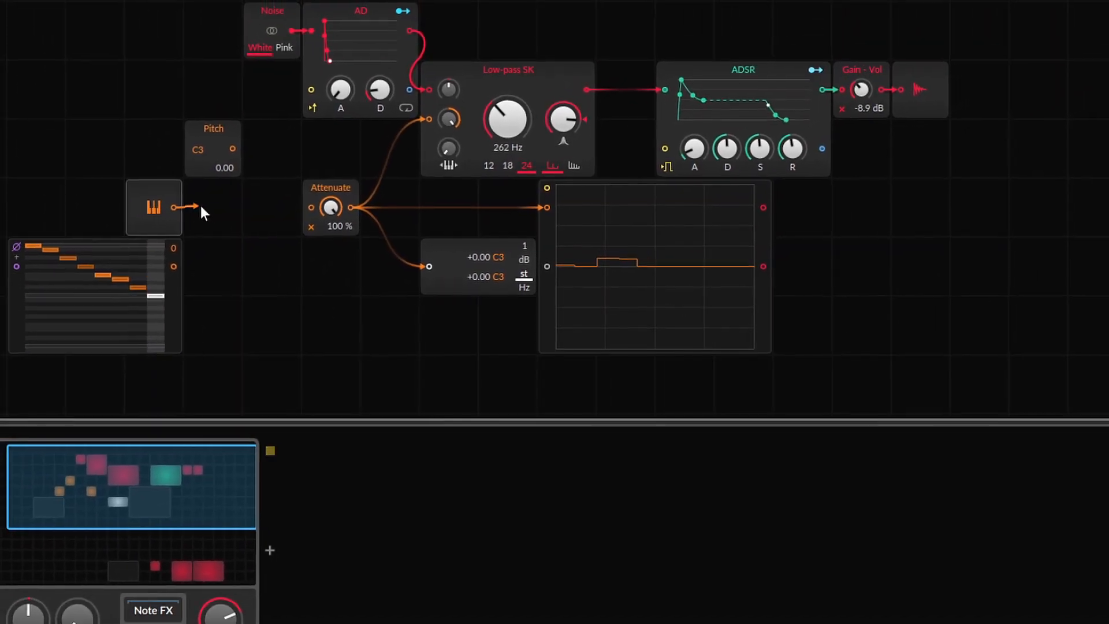
drag(200, 205, 310, 207)
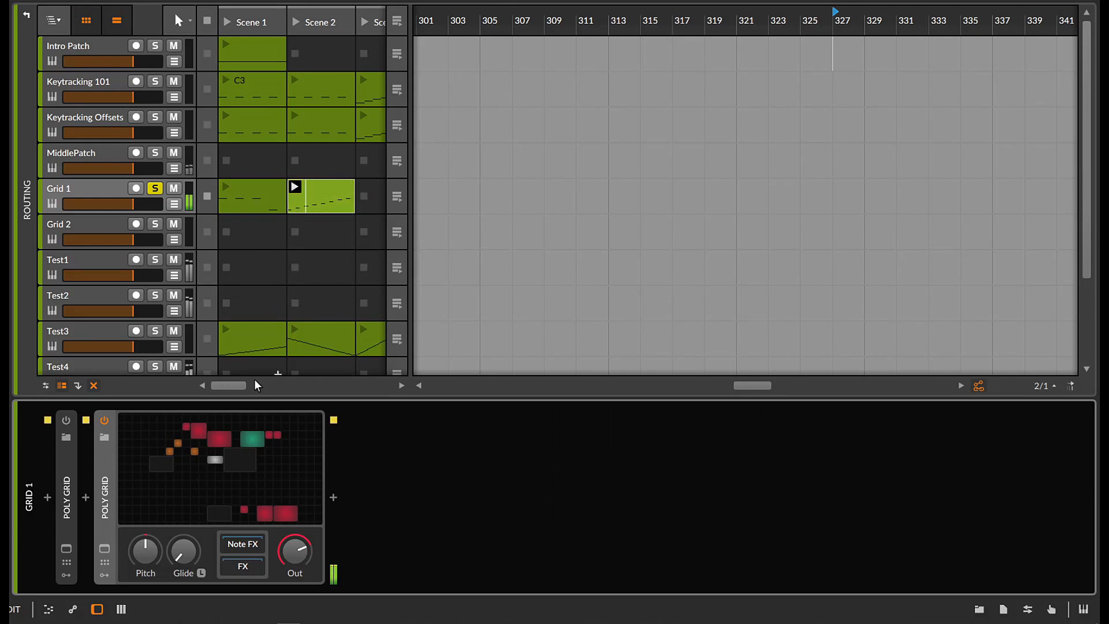
Reopen Grid 1's Poly Grid patch and add a second Value Readout connected to Attenuate's output
click(193, 431)
drag(454, 188, 440, 338)
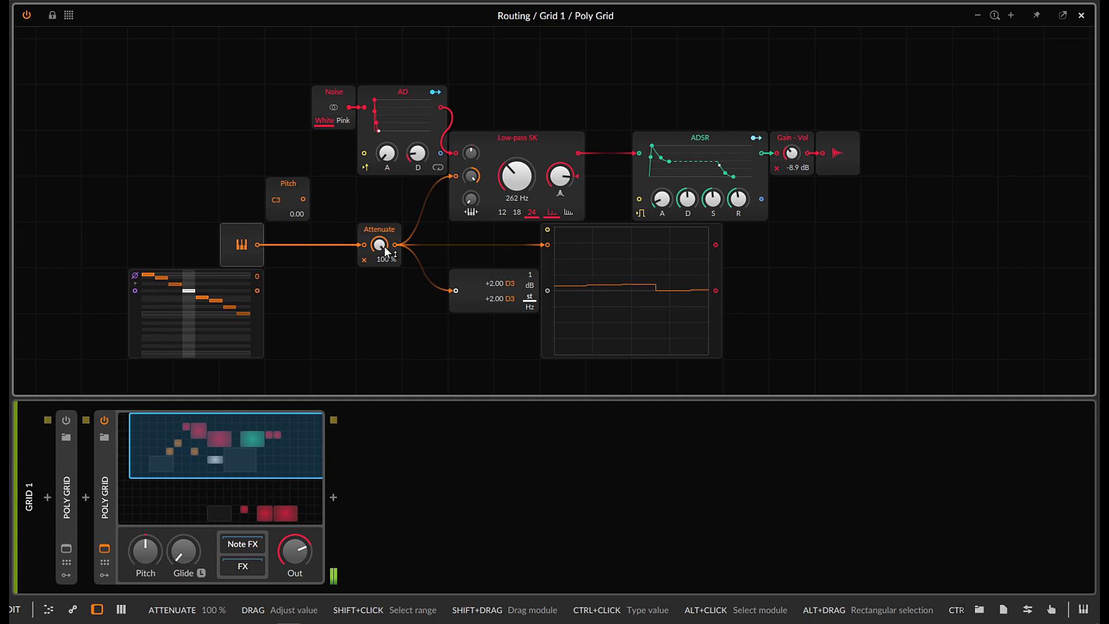
drag(383, 246, 383, 246)
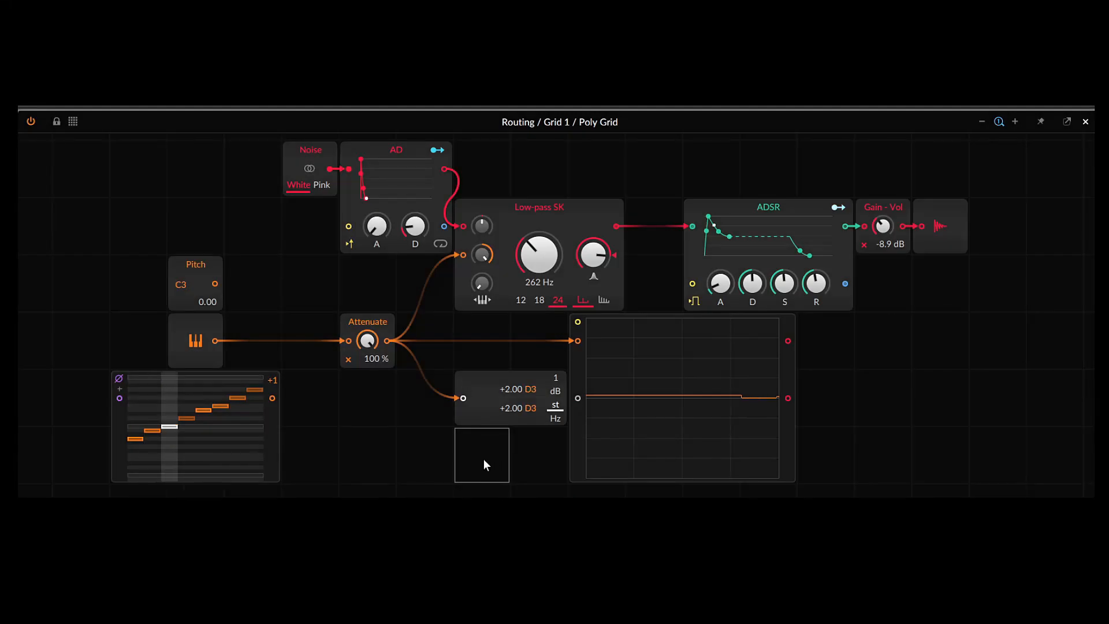
right_click(483, 464)
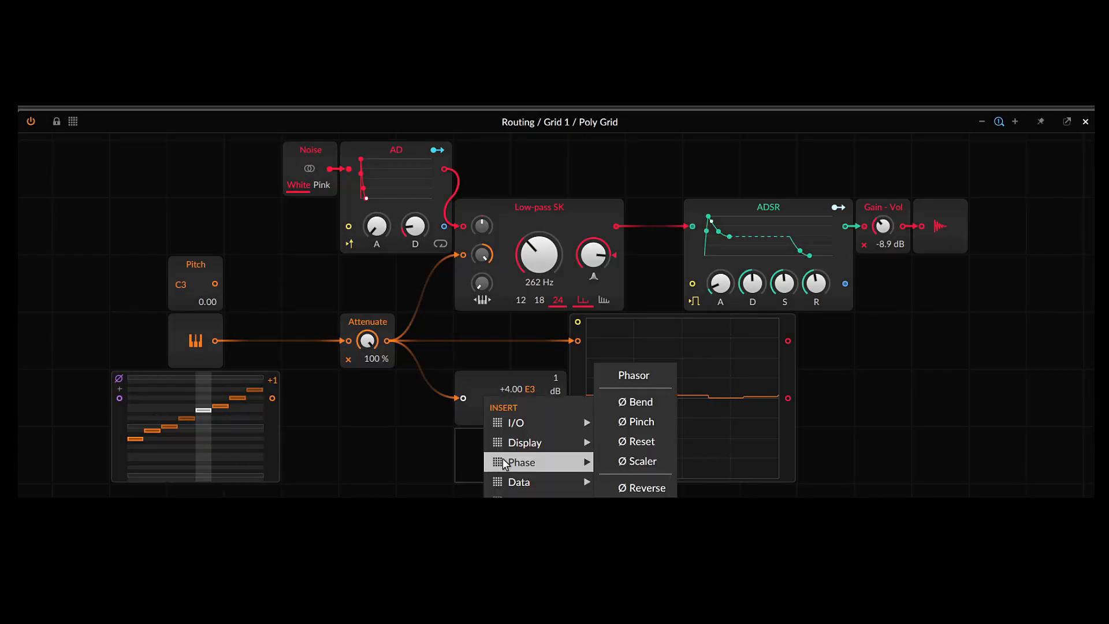
mouse_move(525, 442)
click(641, 528)
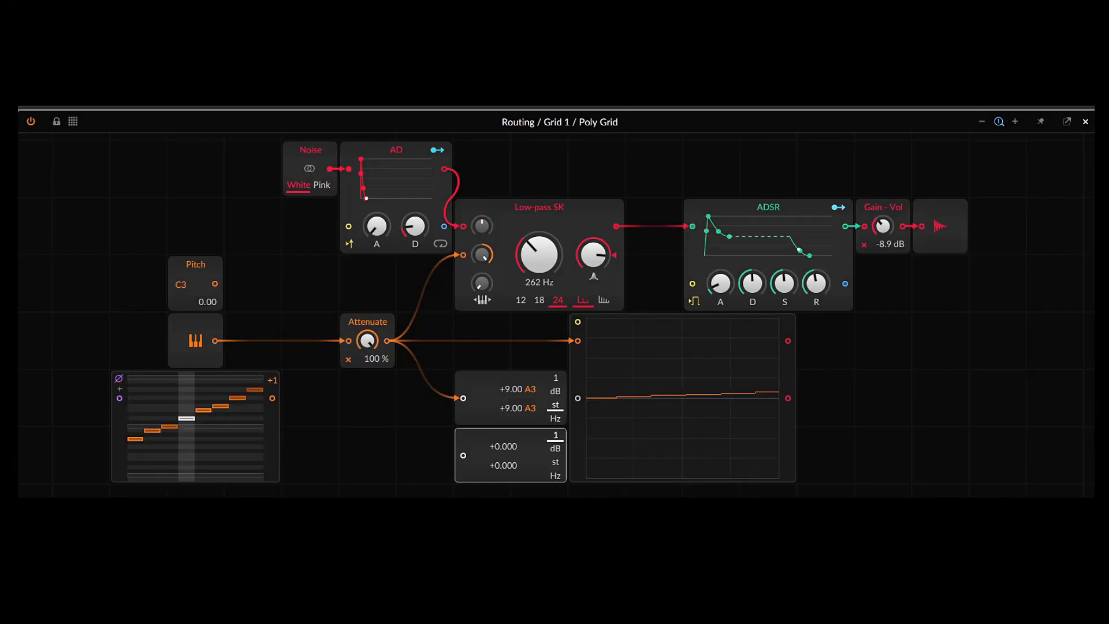
drag(462, 455, 387, 341)
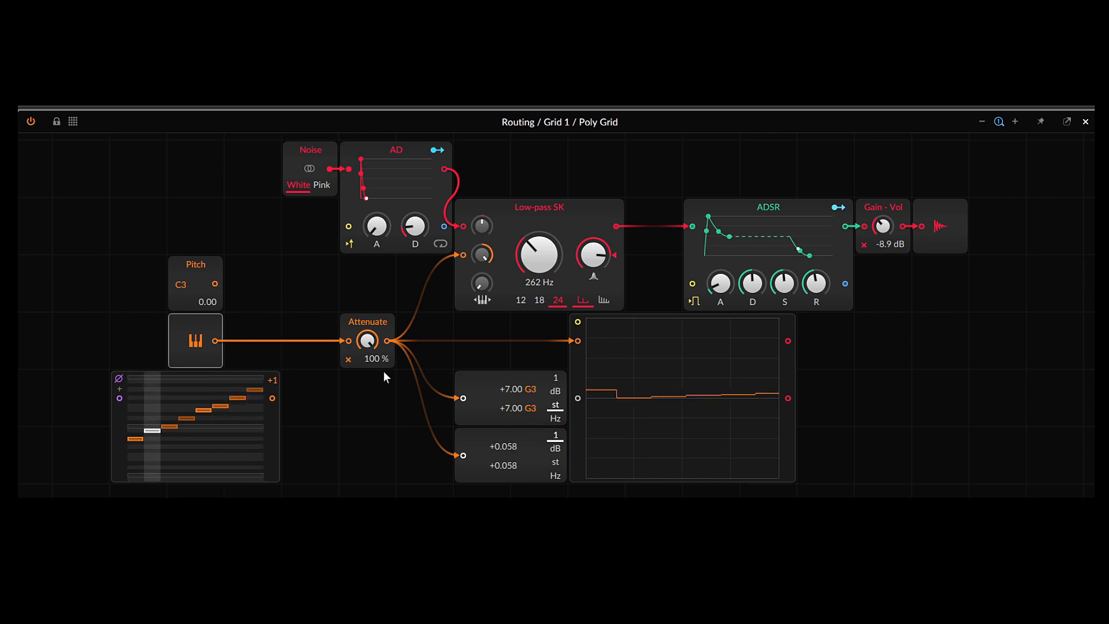
Route the pitch sequencer's output into Attenuate in place of Pitch In
drag(272, 398, 350, 338)
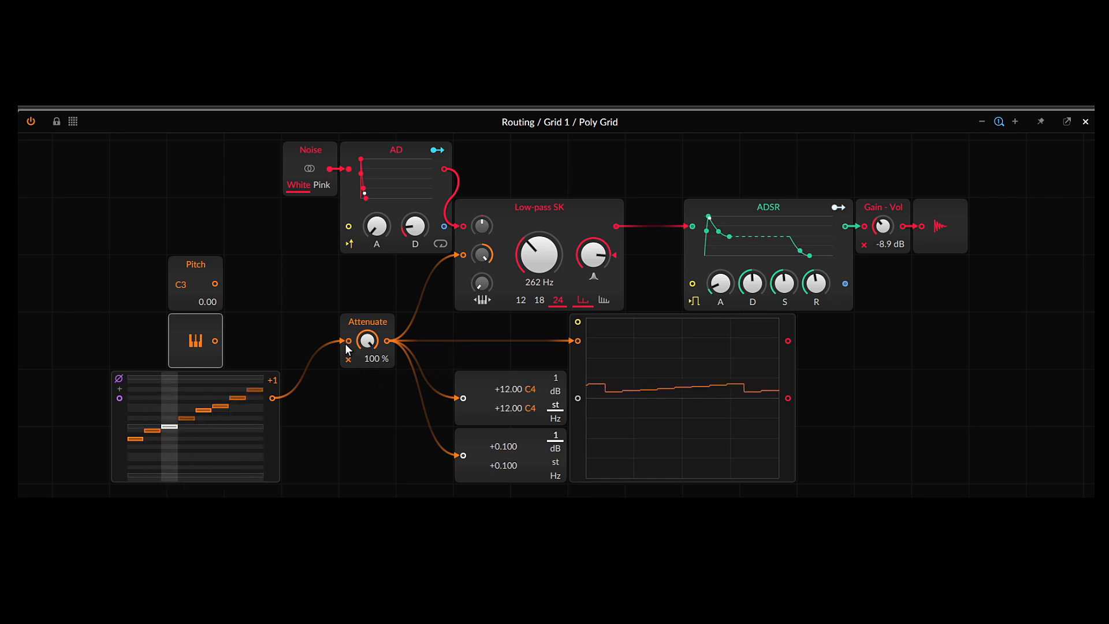
Insert a Constant module feeding Attenuate's input in place of the pitch sequencer, and set its value to 0
drag(214, 341, 304, 334)
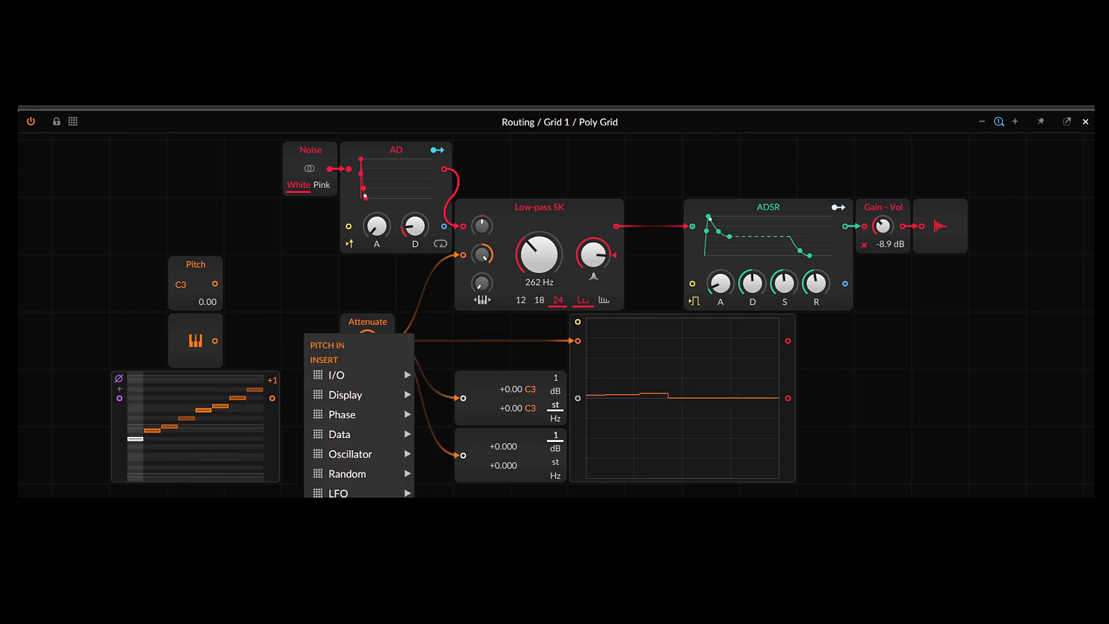
mouse_move(366, 620)
click(444, 356)
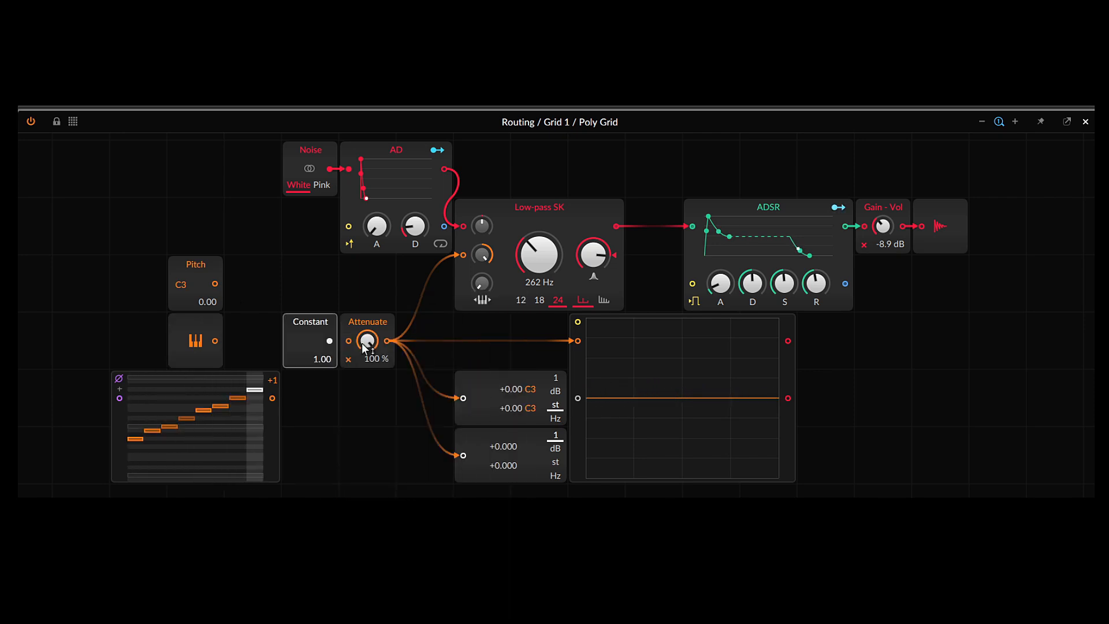
double_click(328, 353)
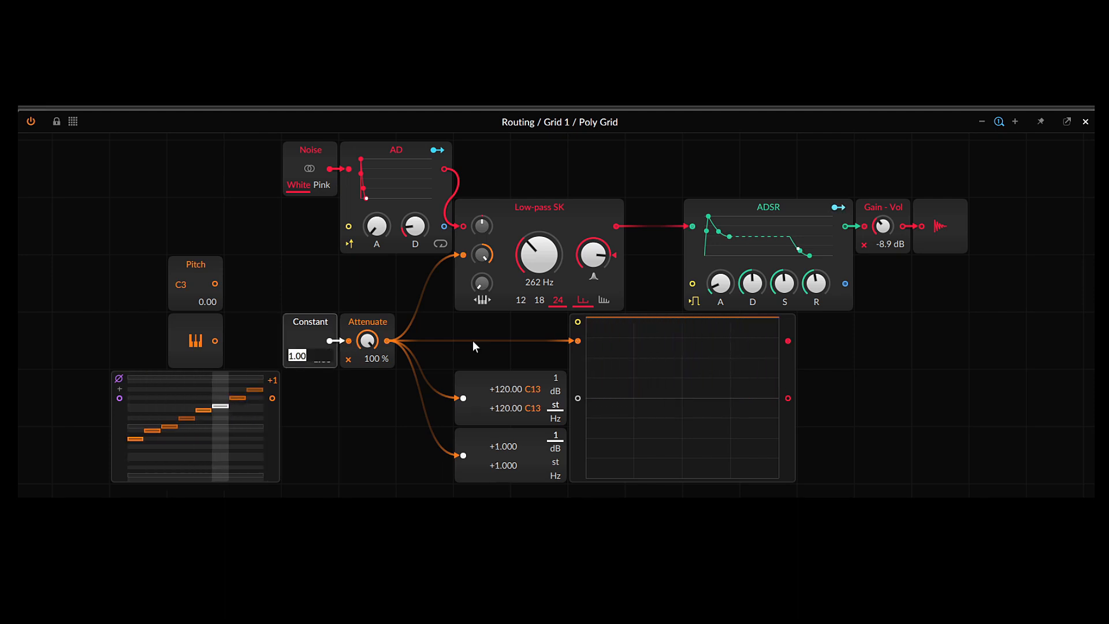
text(0)
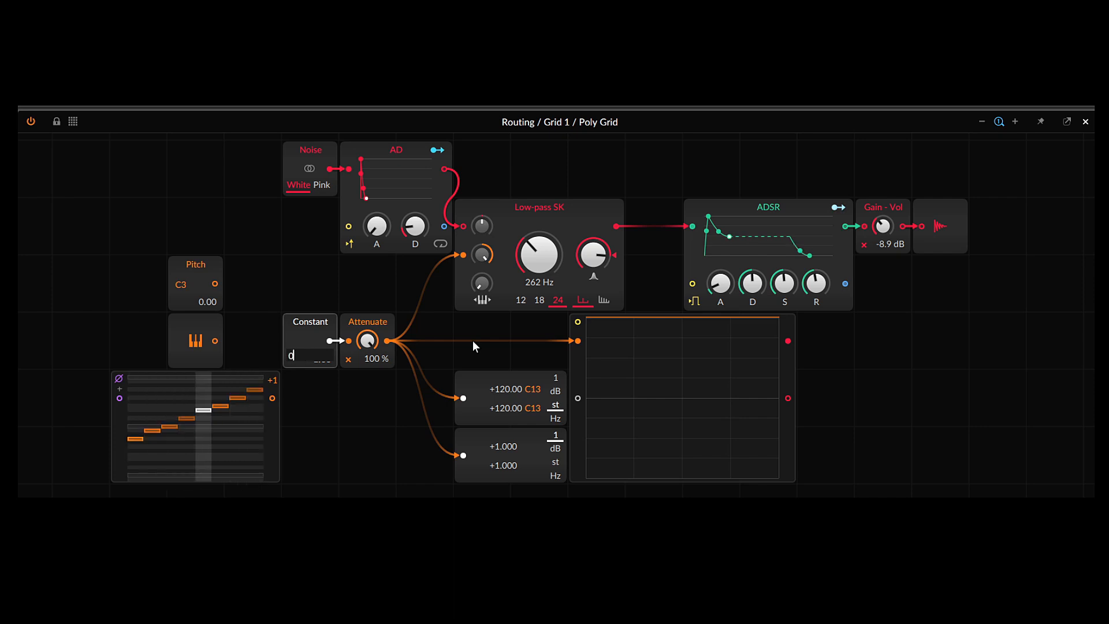
key(Return)
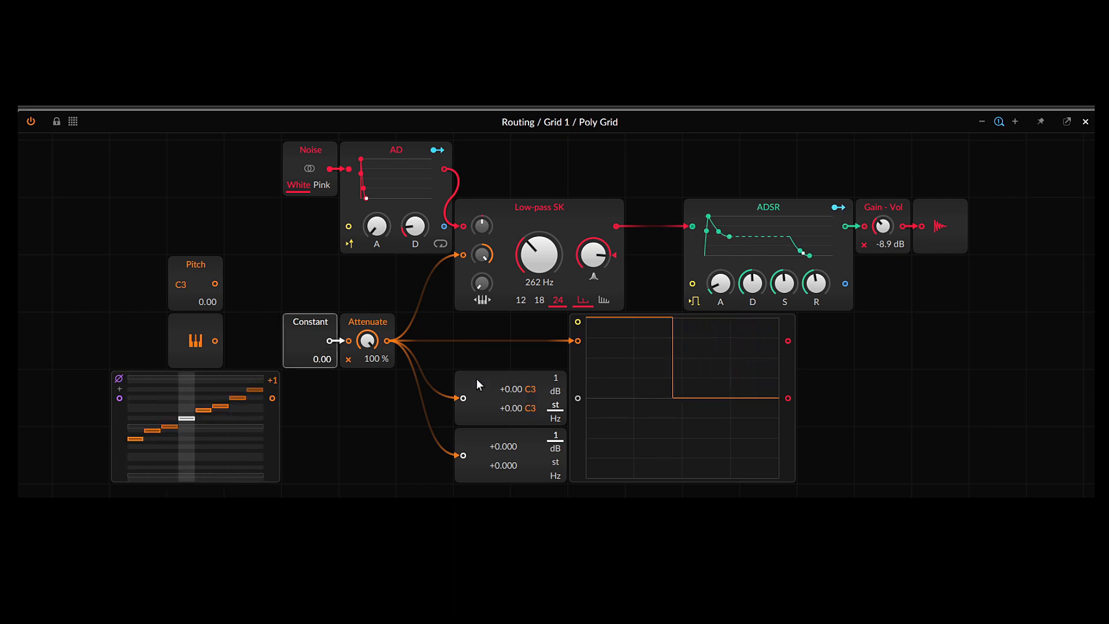
Set the Constant's value successively to 0.2, 0.275 and 0 to compare the semitone and decimal readouts
double_click(323, 358)
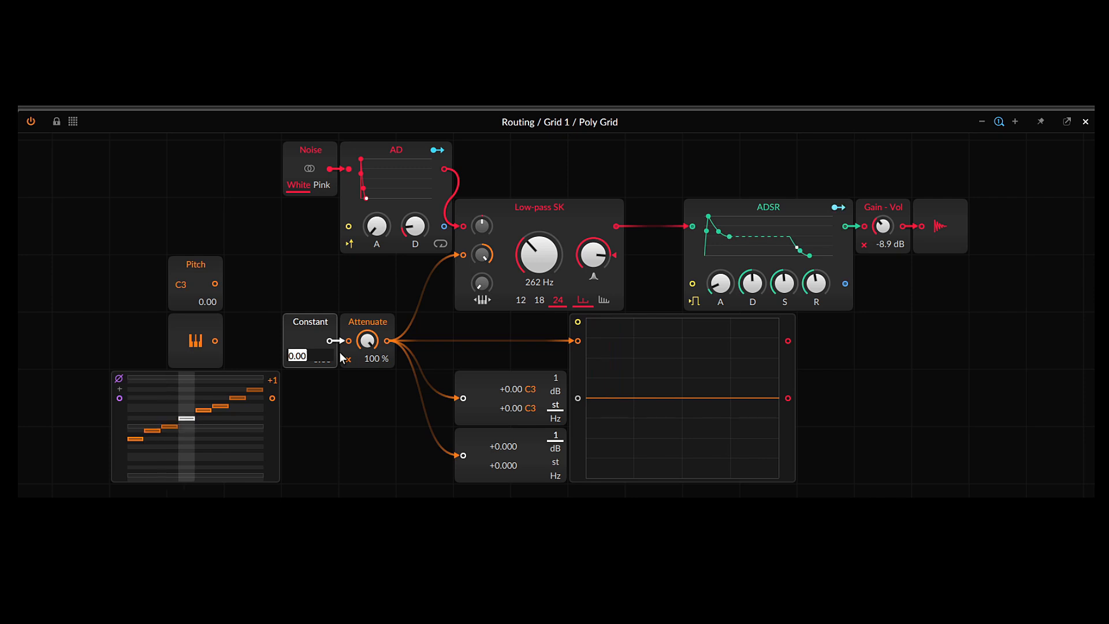
text(0.2)
key(Return)
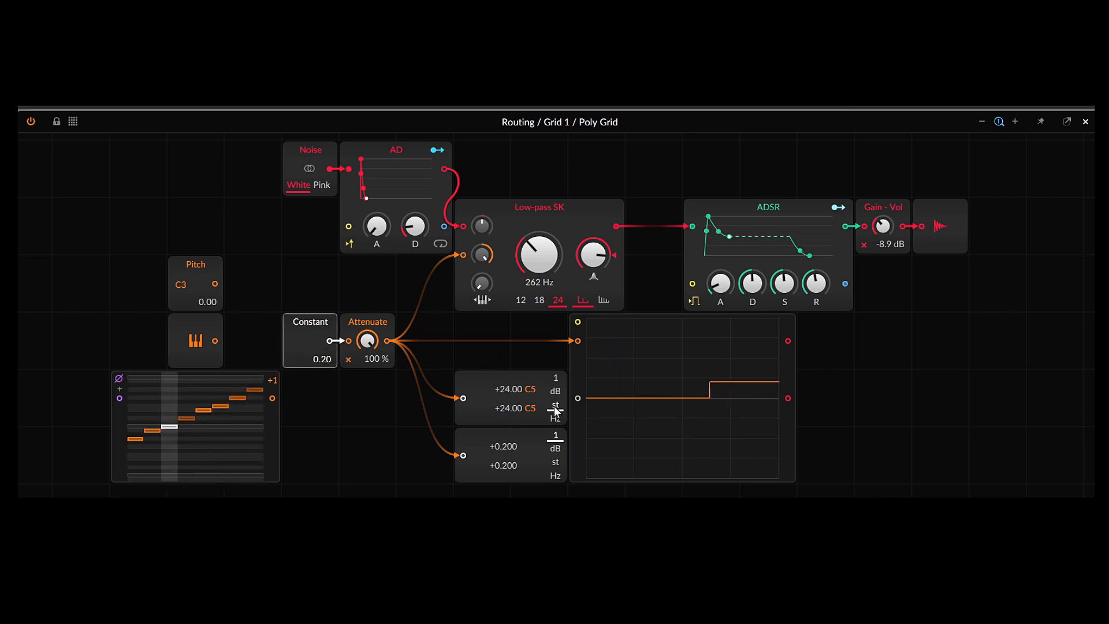
double_click(322, 358)
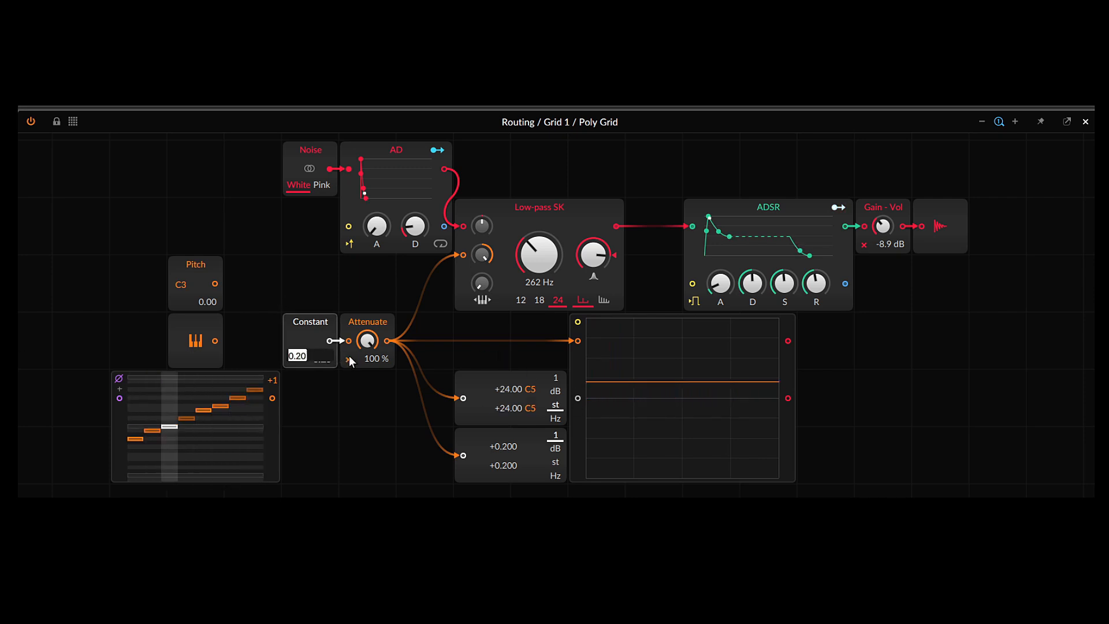
text(0.275)
key(Return)
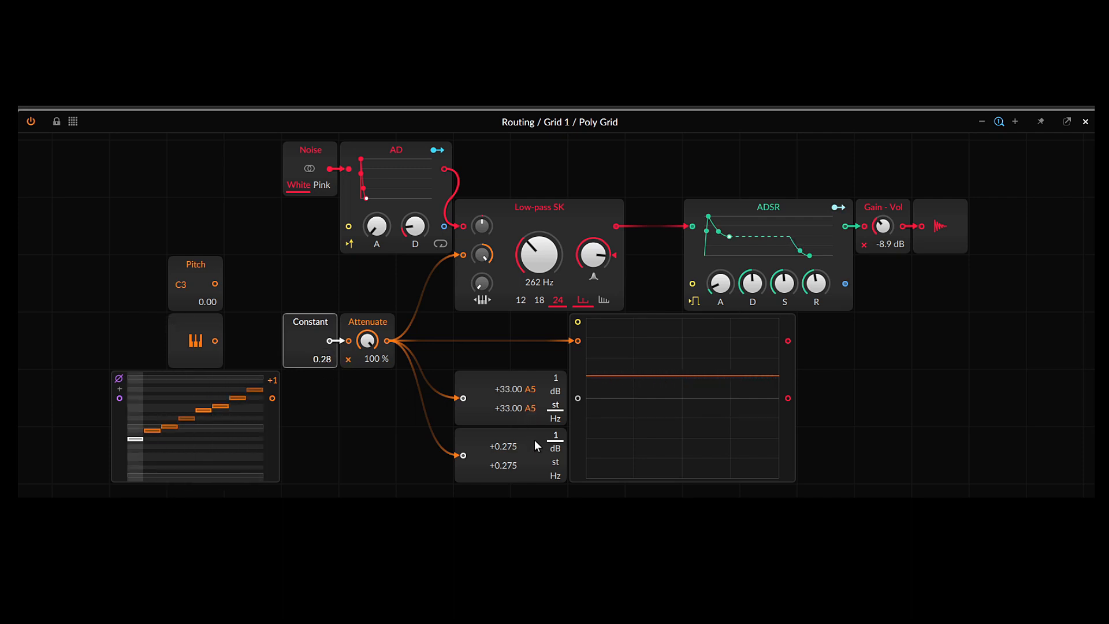
double_click(326, 358)
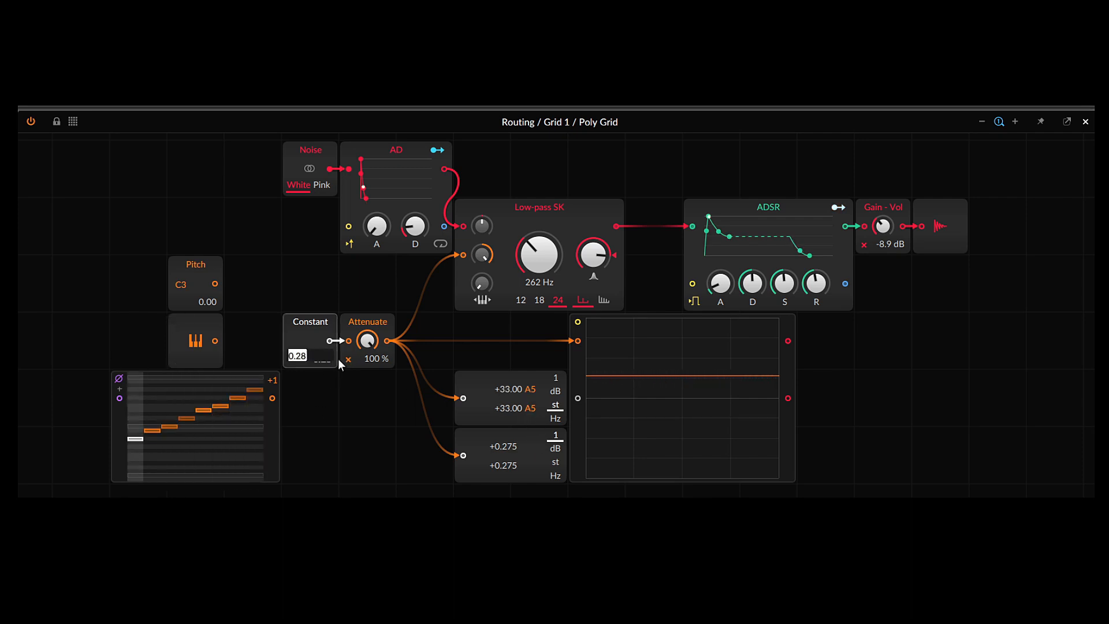
text(0)
key(Return)
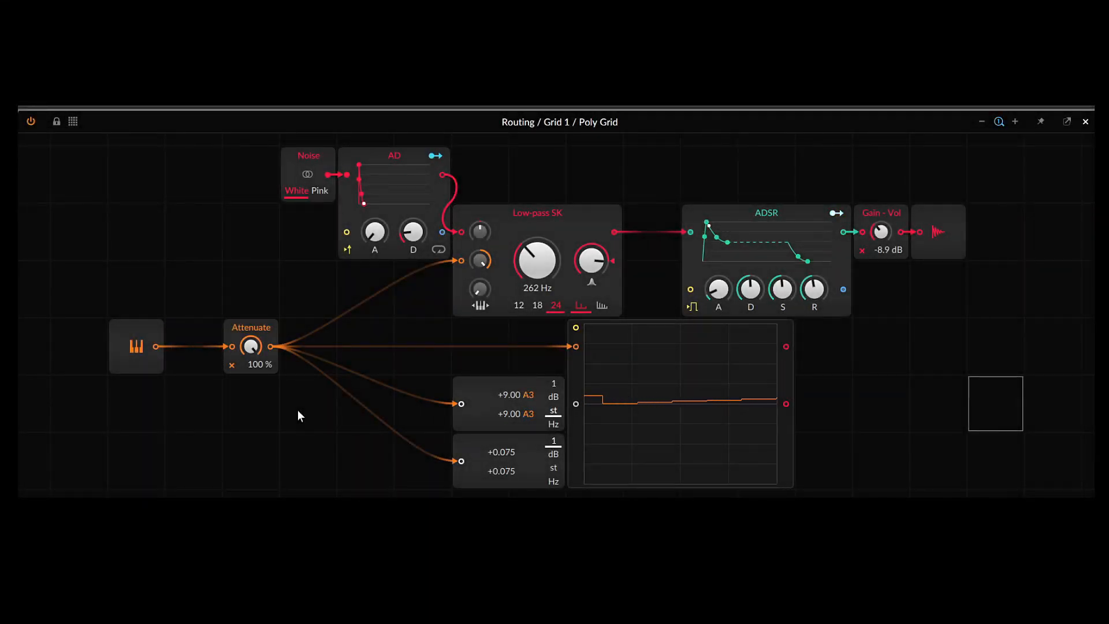
Insert an Add module between Attenuate's output and its filter, oscilloscope and readout connections
right_click(296, 416)
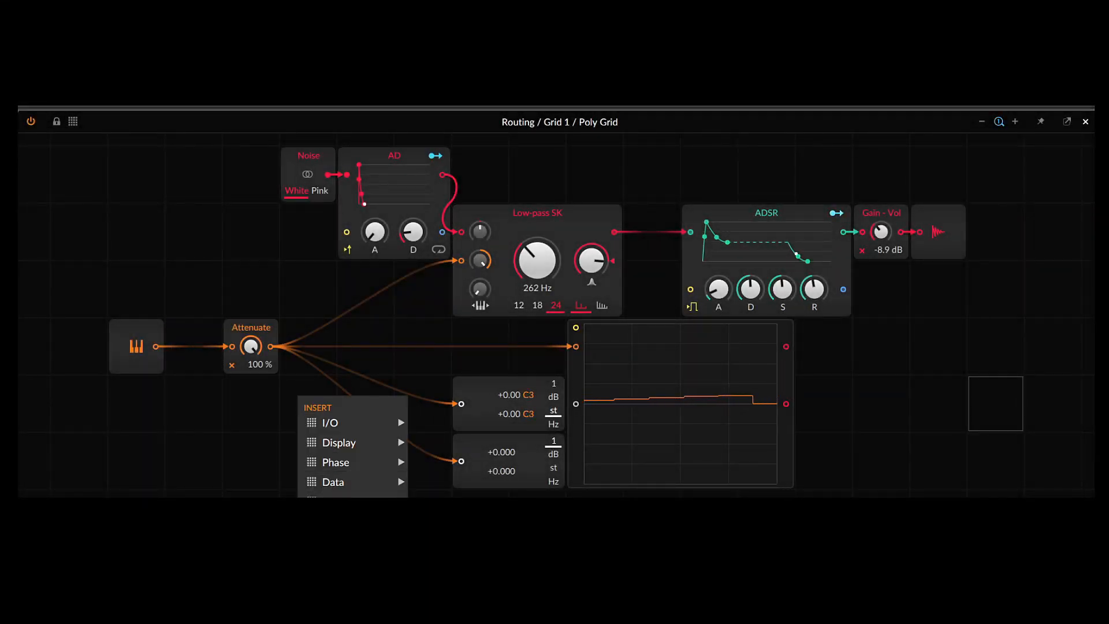
mouse_move(352, 618)
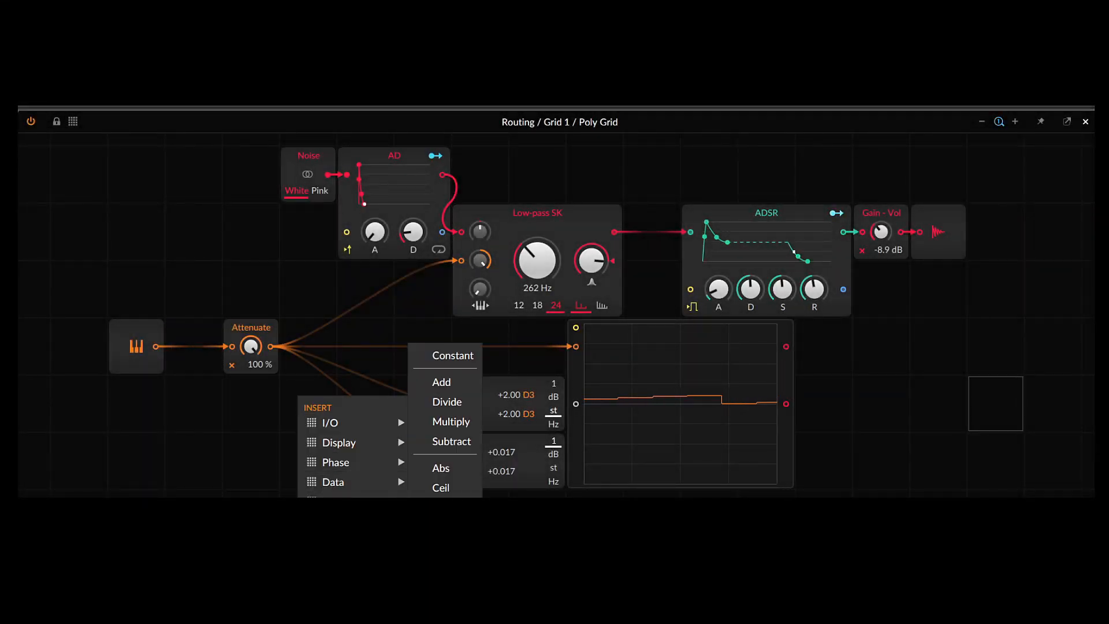
click(446, 382)
Insert a Constant module below Attenuate, connect it to Add's second input, and set its value to 0.025
right_click(268, 411)
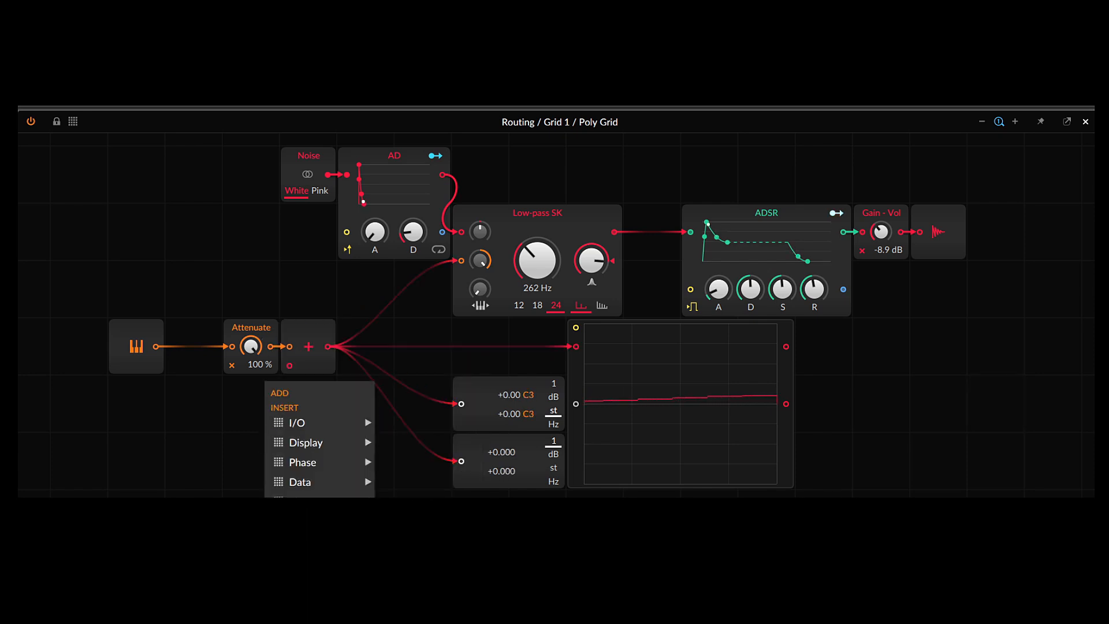
mouse_move(321, 618)
click(413, 357)
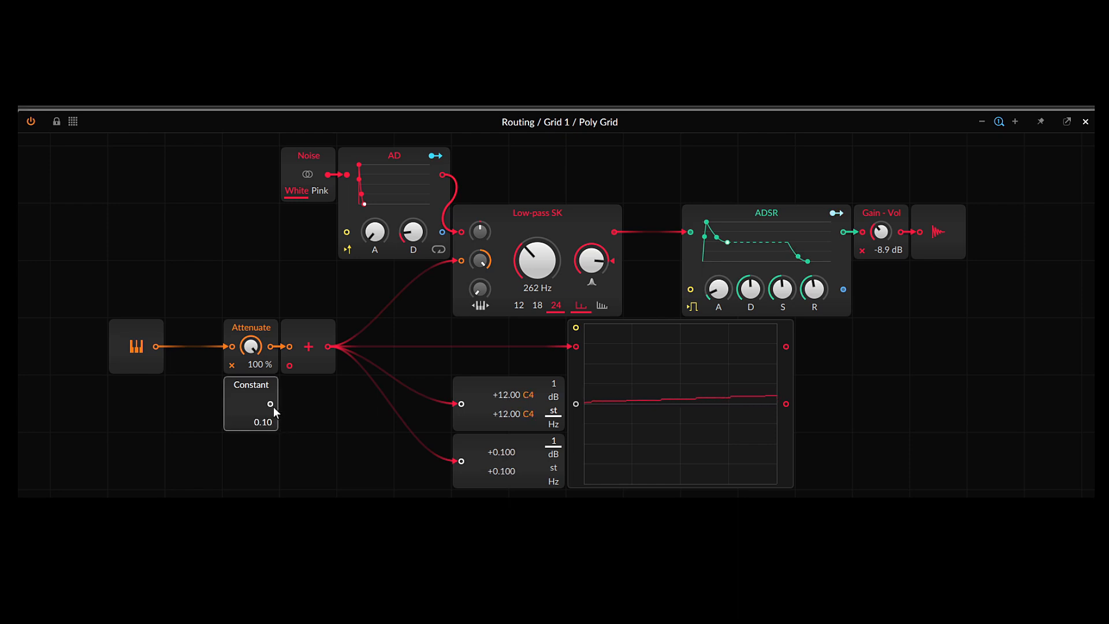
drag(282, 373, 289, 365)
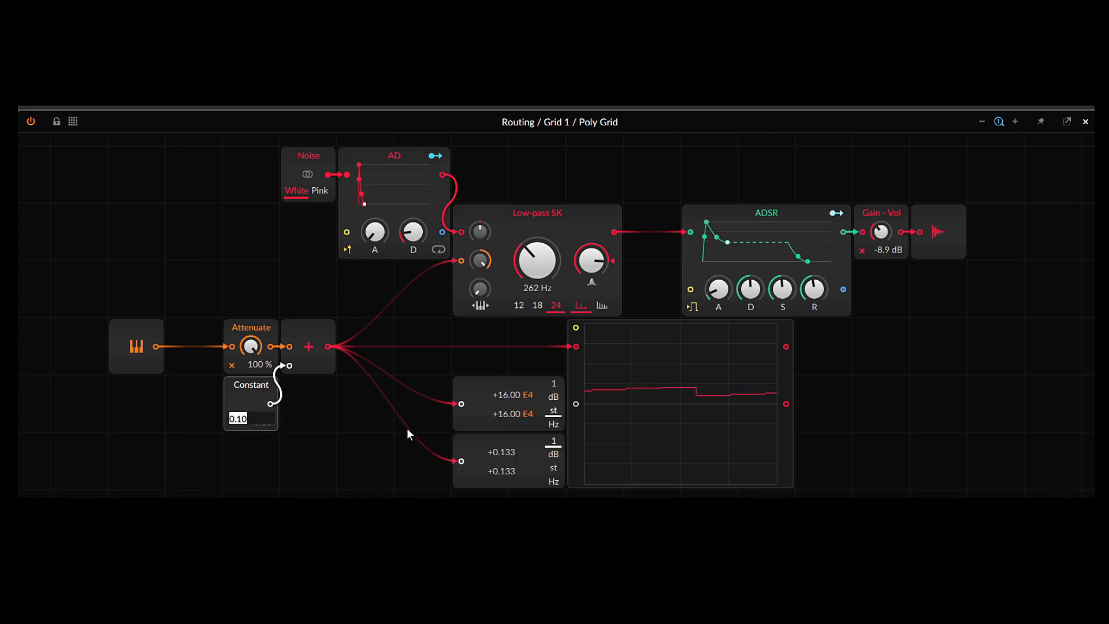
text(0.03)
key(Return)
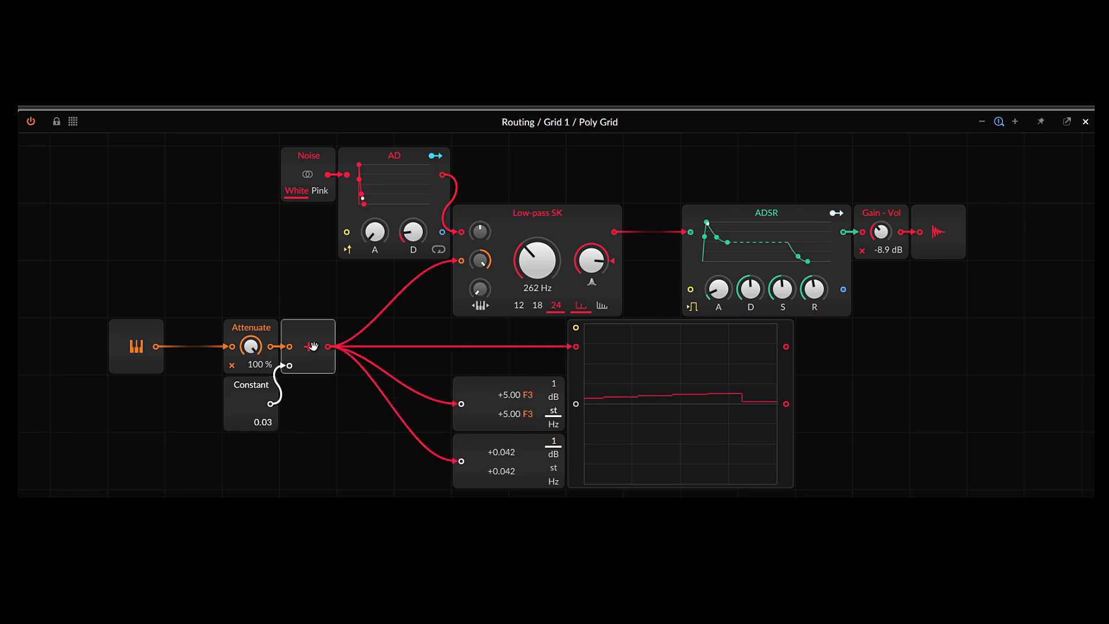
Move the Add module away from Attenuate and insert a Transpose module from the Pitch category between them
drag(312, 346, 350, 346)
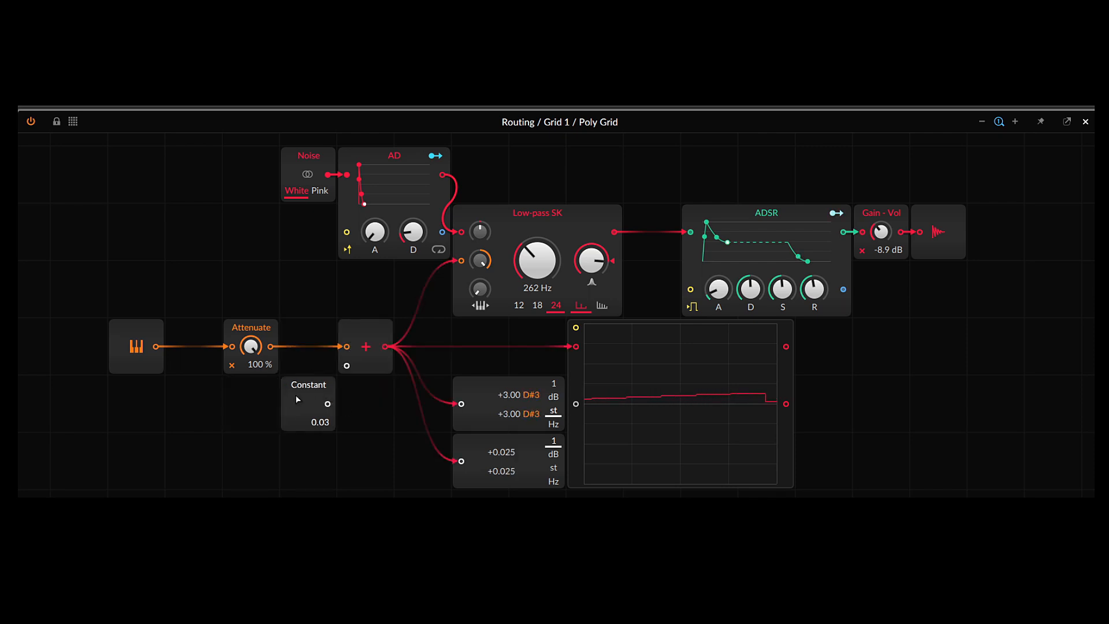
click(74, 123)
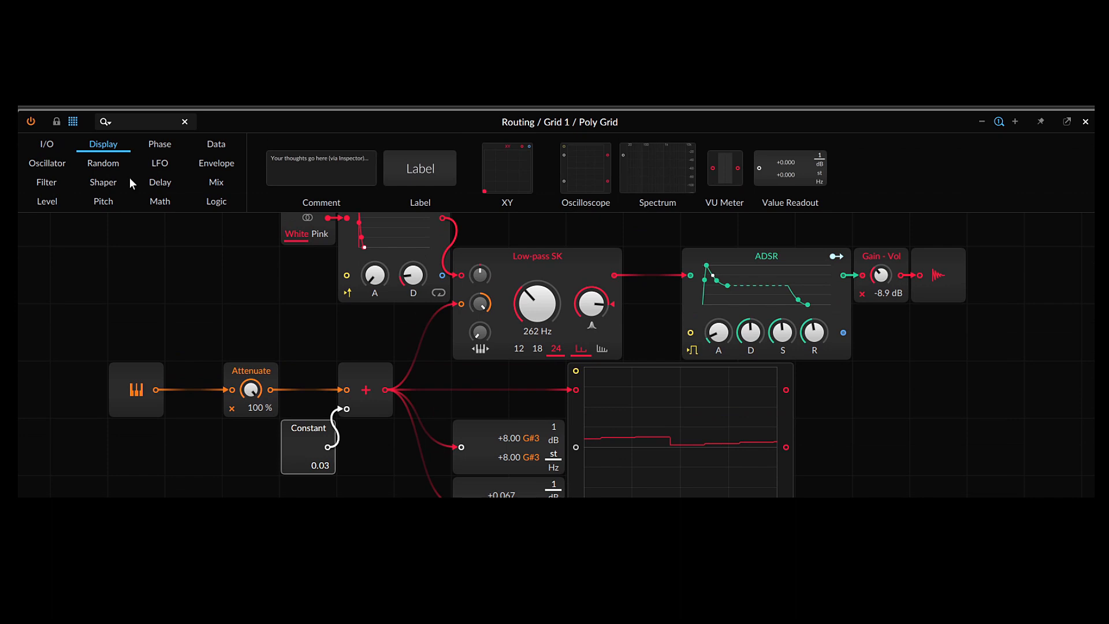
click(104, 200)
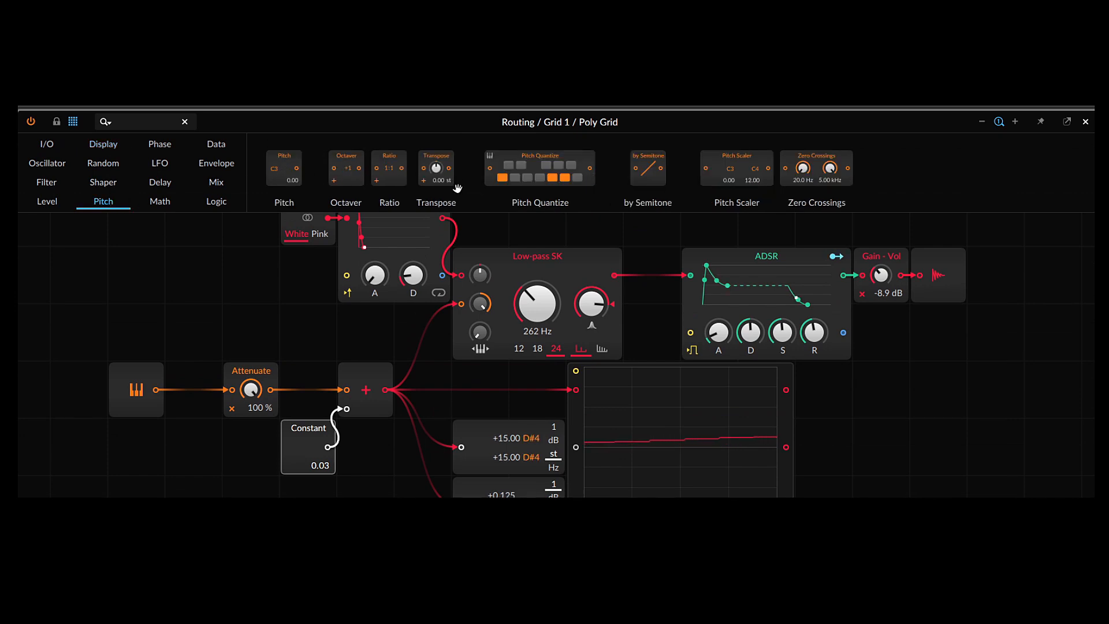
drag(436, 168, 274, 388)
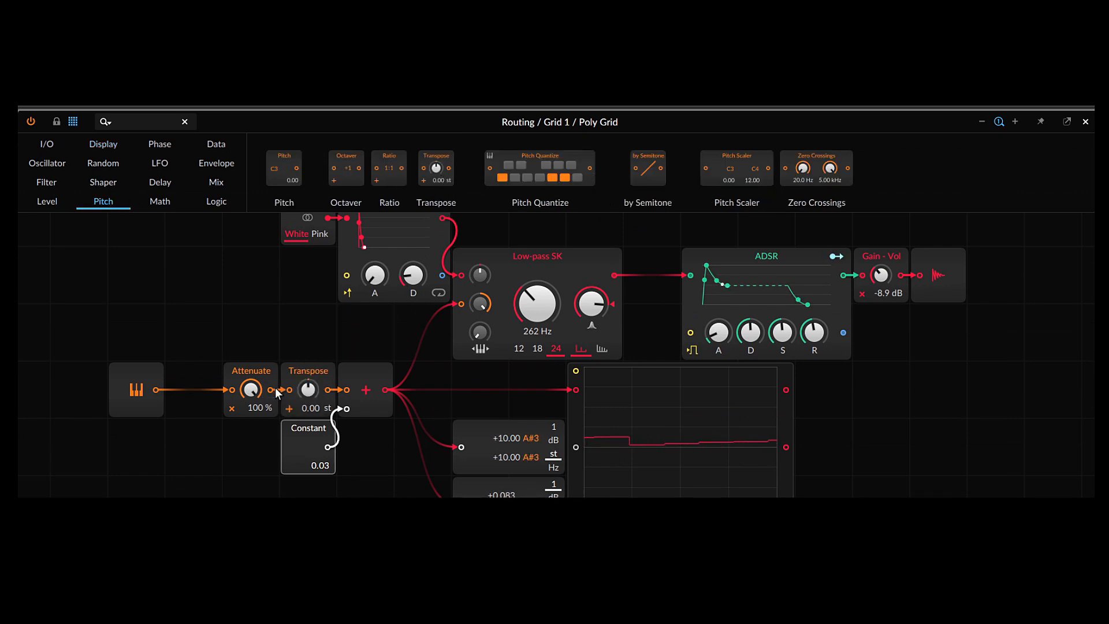
Deactivate the Add module and set Transpose to 3 semitones
click(370, 380)
key(alt+a)
double_click(310, 389)
text(3)
key(Return)
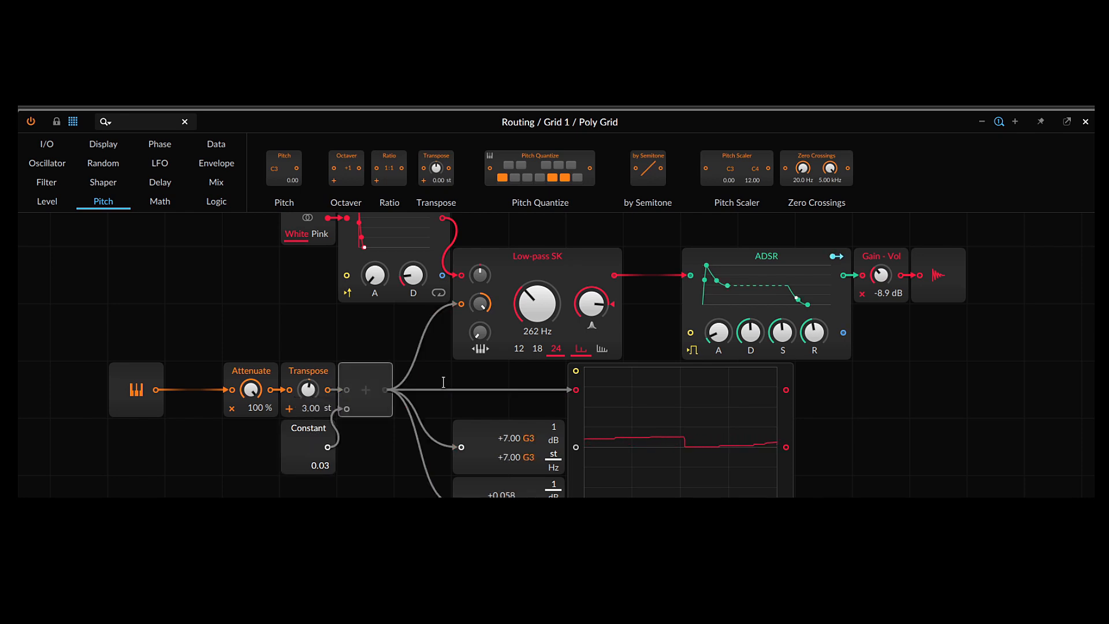
Deactivate the Transpose module and reactivate the Add module to compare the two methods
click(335, 371)
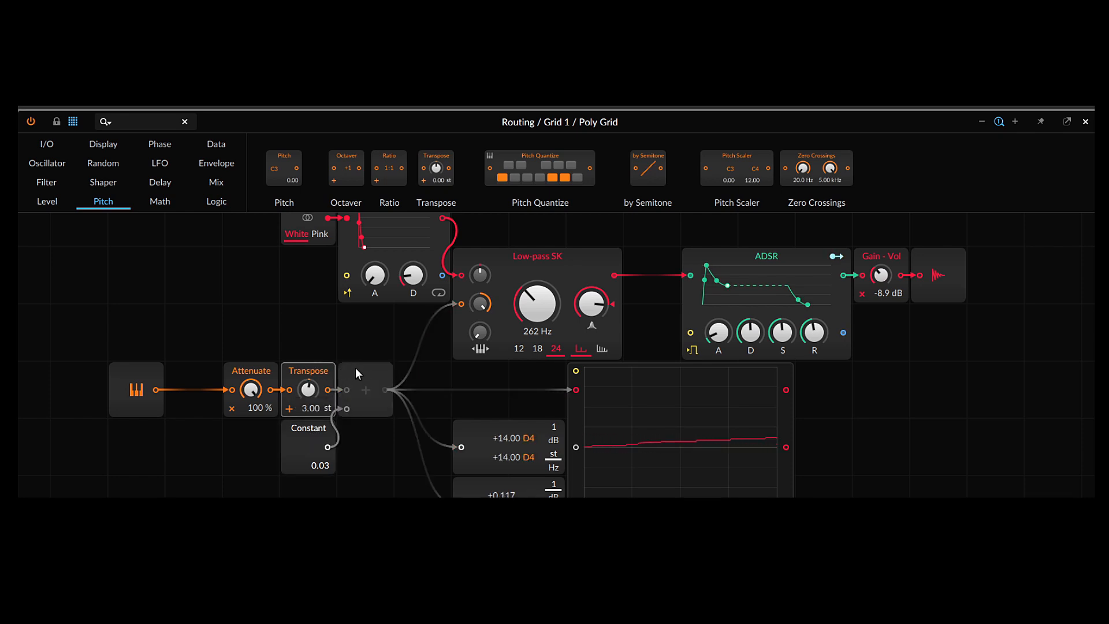
key(alt+a)
click(357, 373)
key(alt+a)
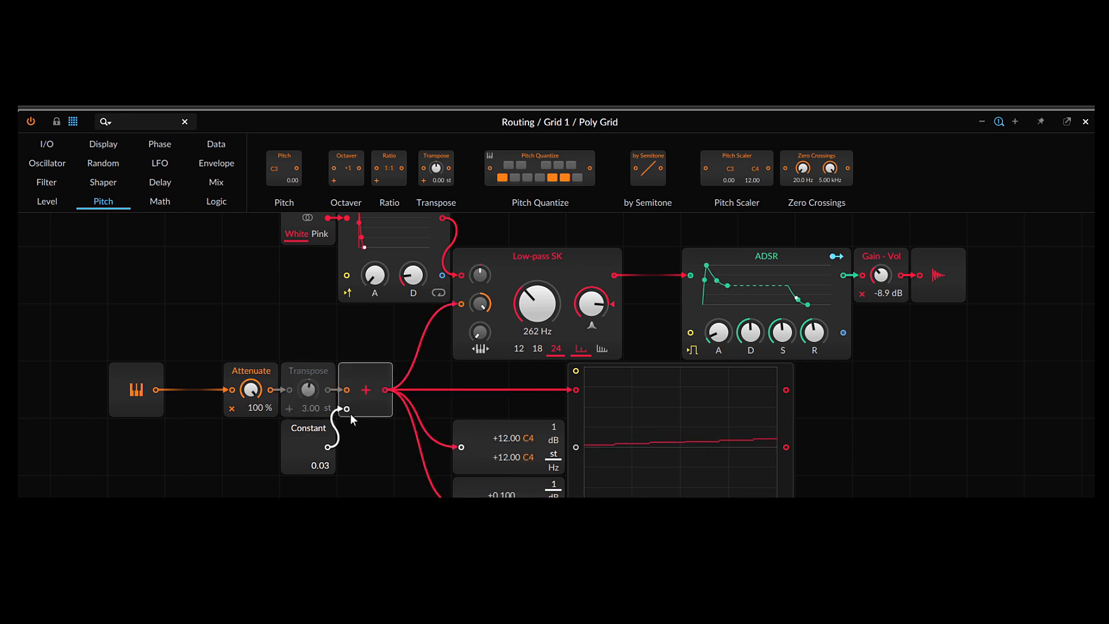
Set Transpose to 12 semitones and reactivate it alongside the Add module
double_click(313, 408)
text(12)
key(Return)
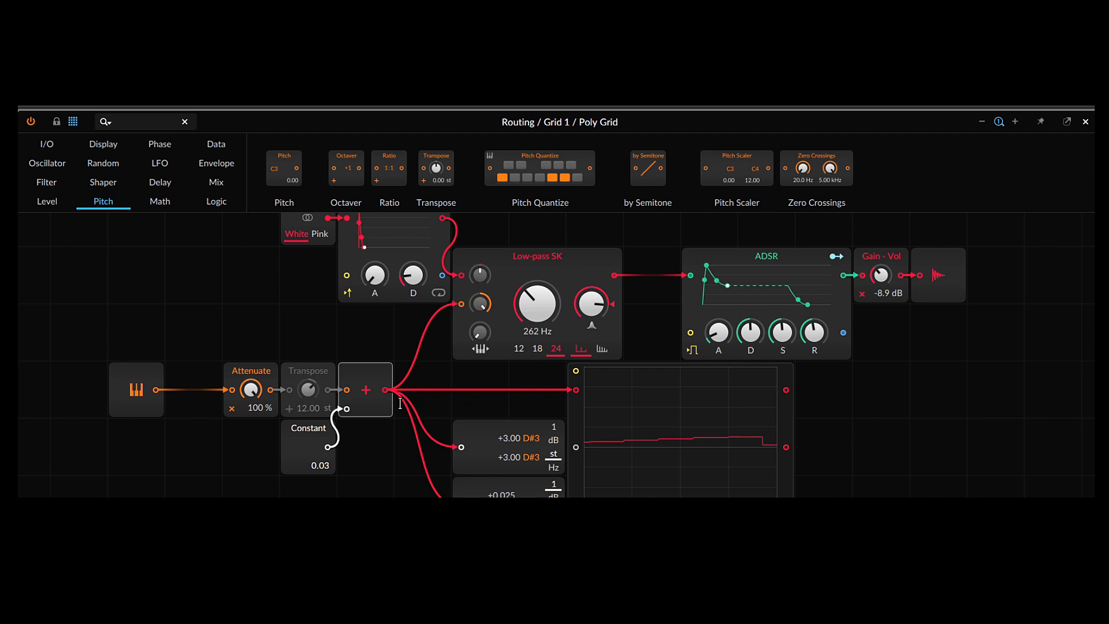
click(311, 369)
key(alt+a)
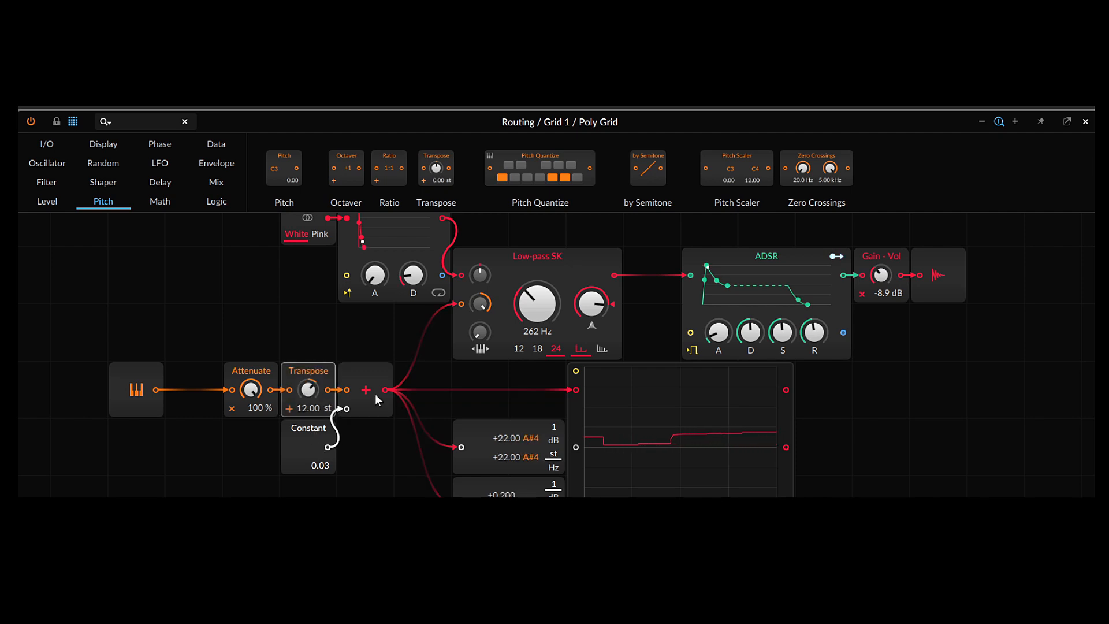
click(314, 334)
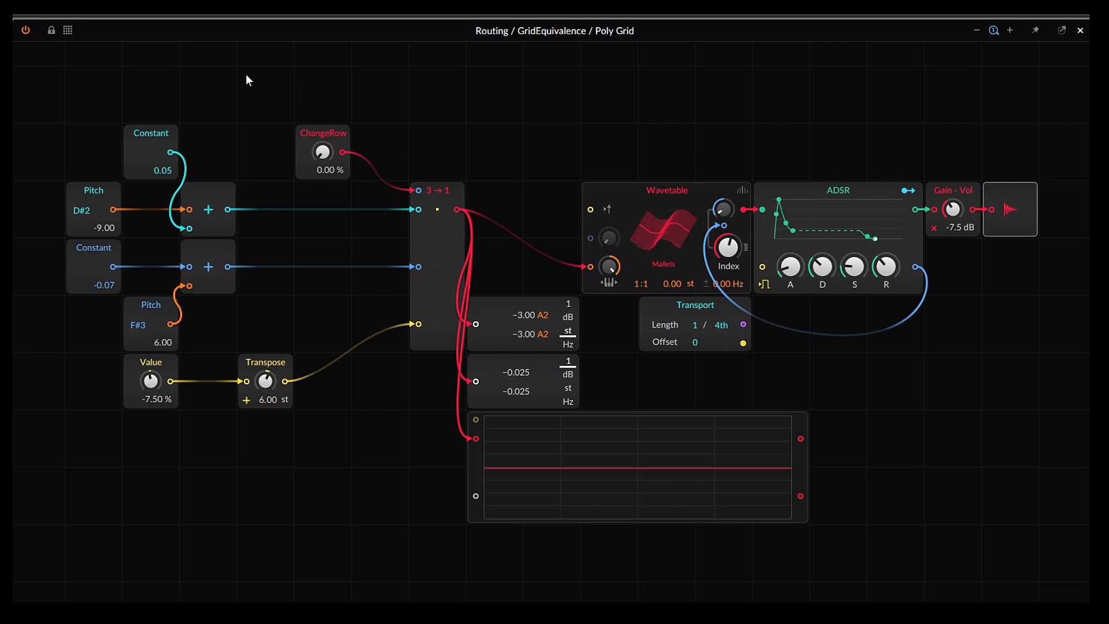
In the GridEquivalence patch, connect Transport's trigger output to the ADSR's gate input and select the D#2 Pitch module
drag(744, 343, 762, 270)
click(100, 191)
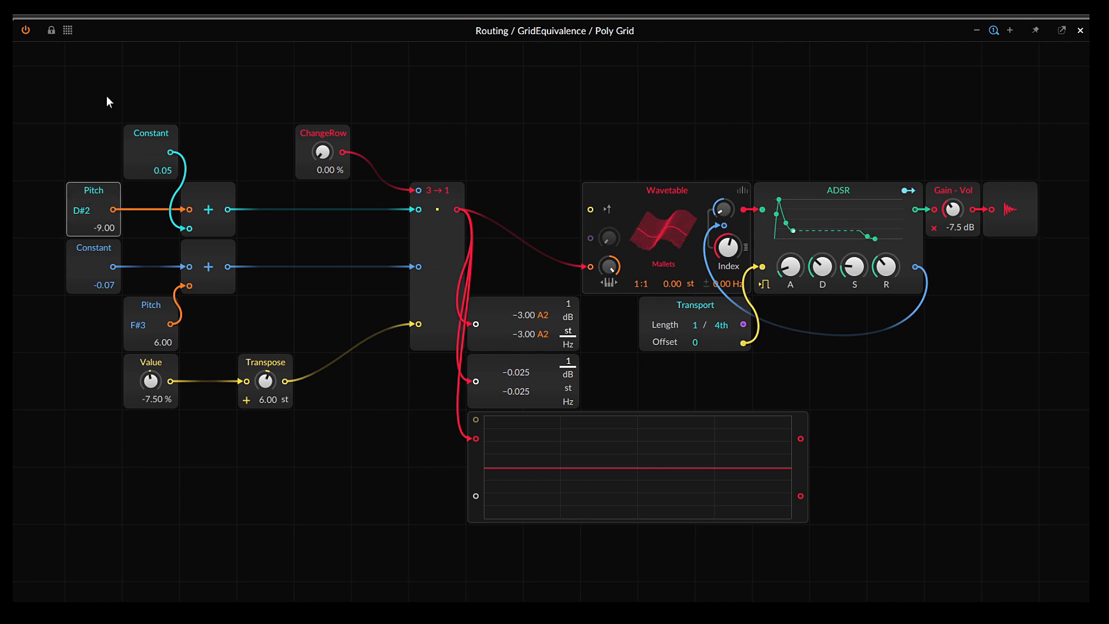
Deactivate and reactivate the 0.05 Constant module twice to compare the pitch with and without its offset
click(155, 133)
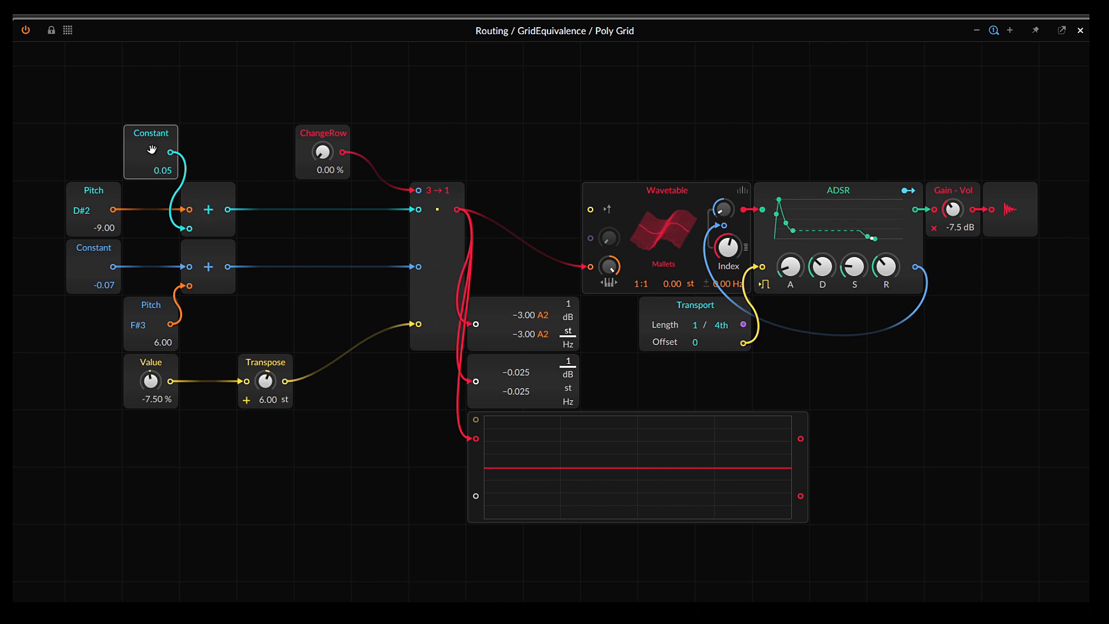
key(alt+a)
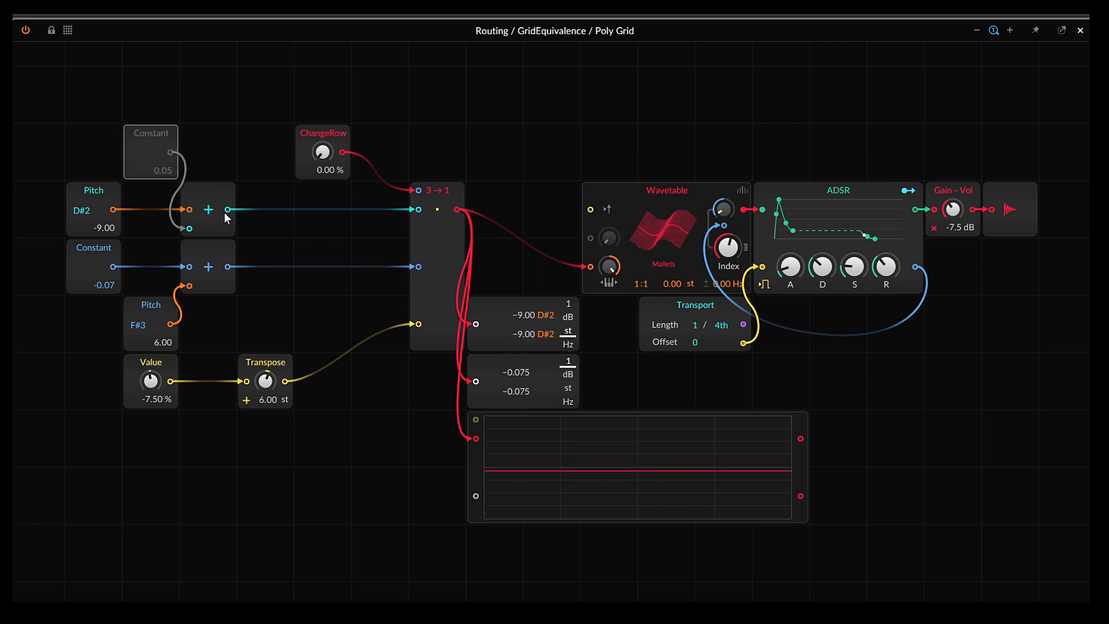
key(alt+a)
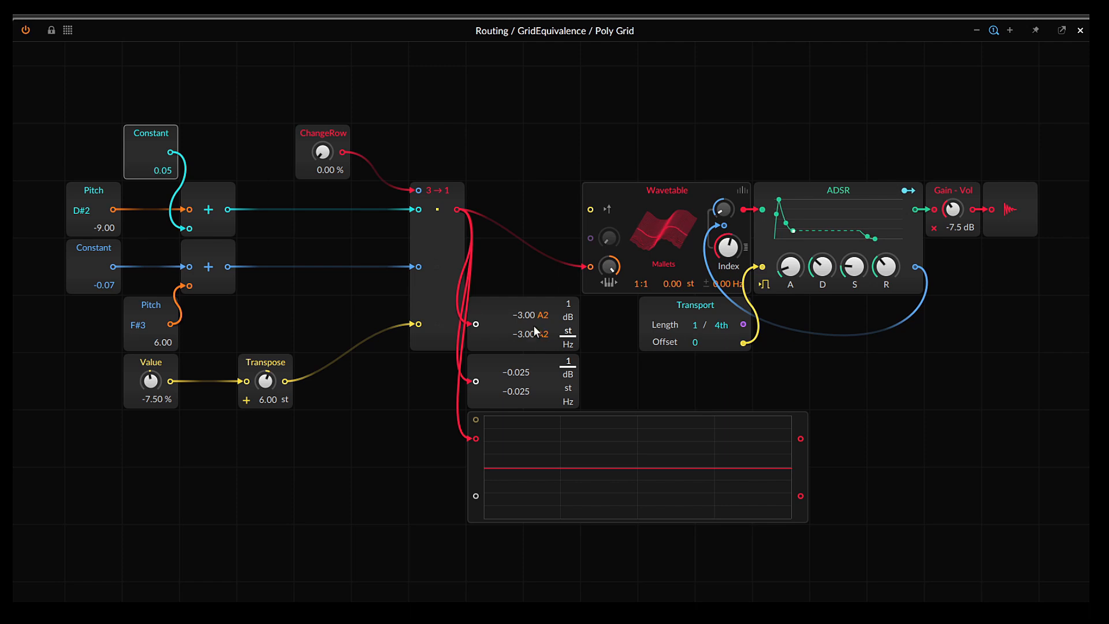
key(alt+a)
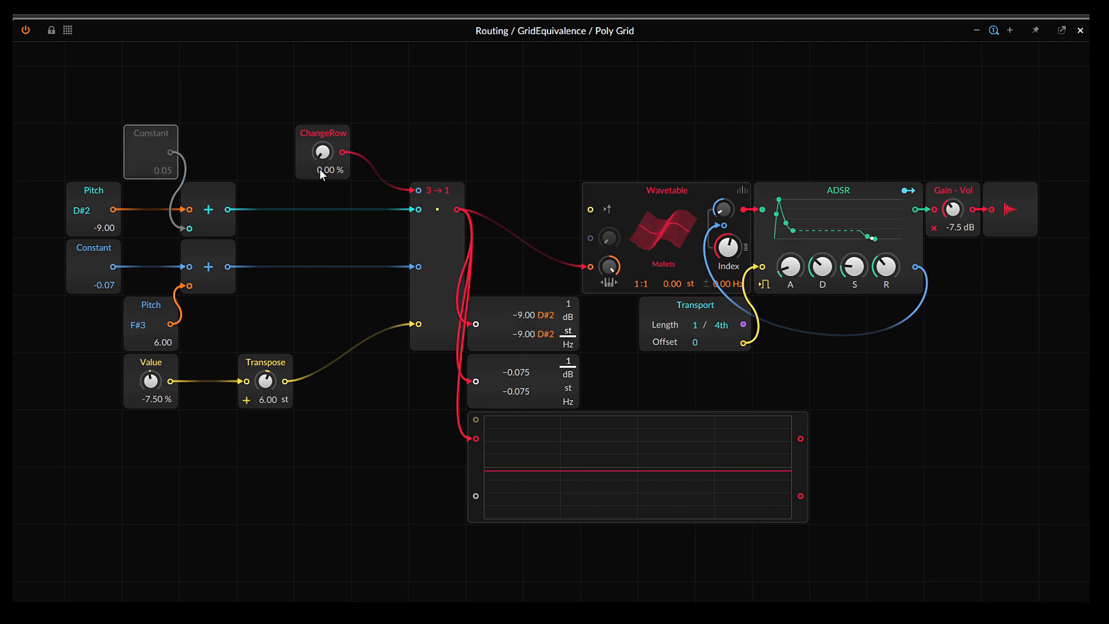
key(alt+a)
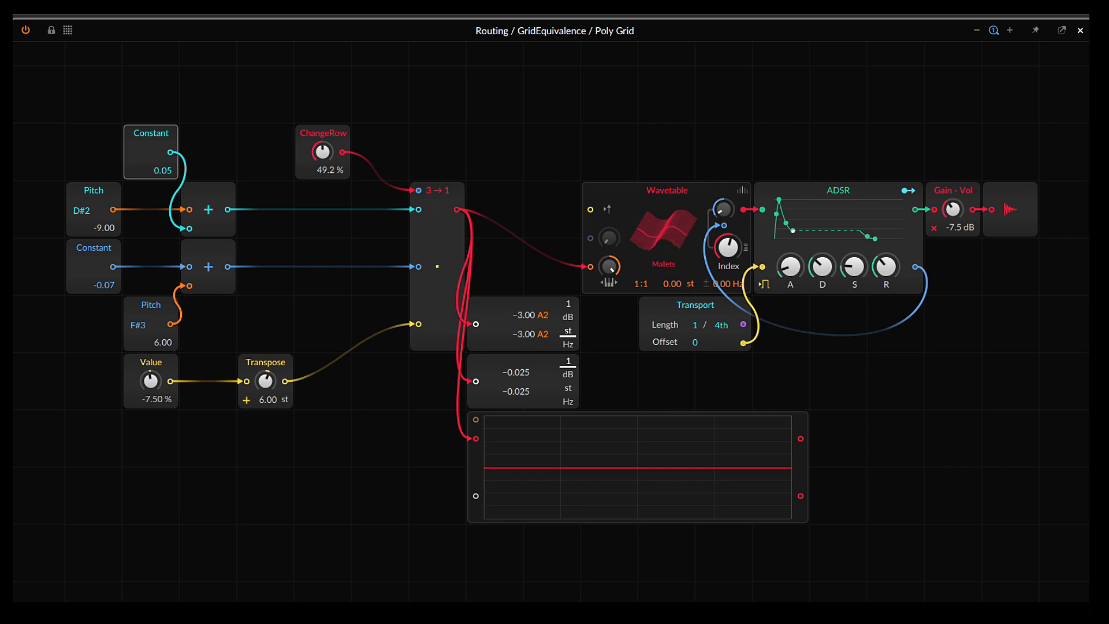
Select the -0.07 Constant and the F#3 Pitch module feeding the second Add module in turn
click(100, 254)
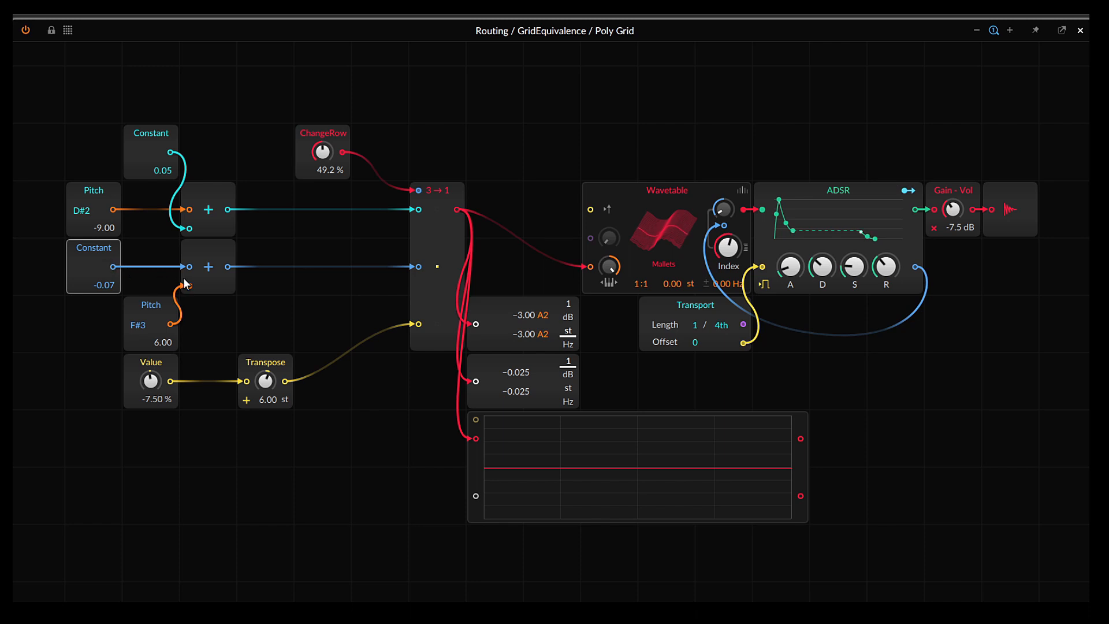
click(160, 304)
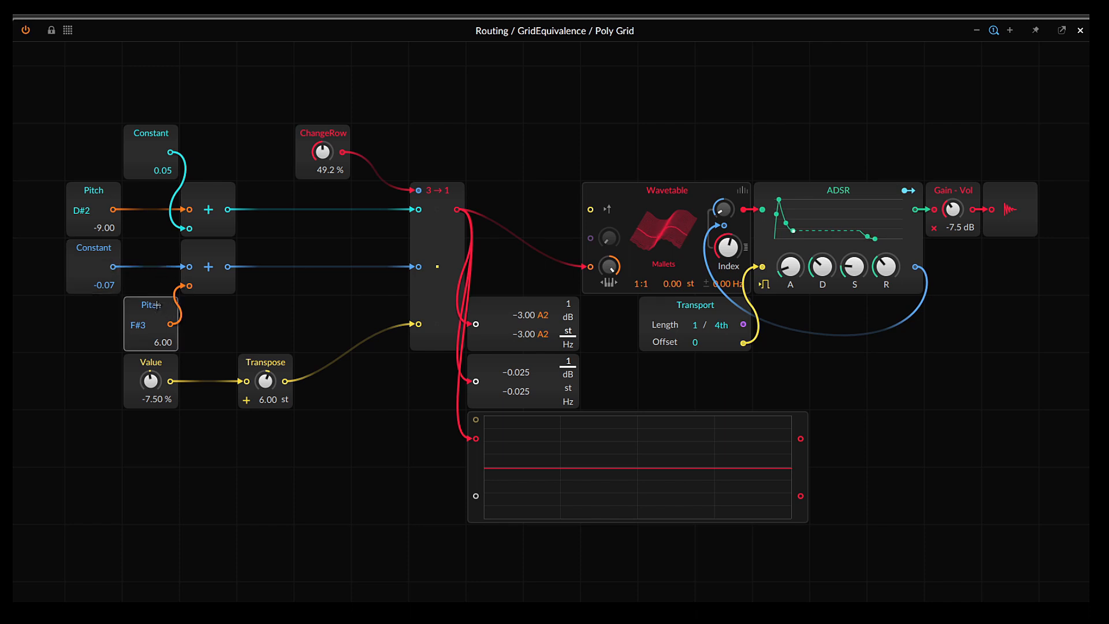
Deactivate, reactivate and again deactivate the F#3 Pitch module to compare the summed pitch with and without it
key(alt+a)
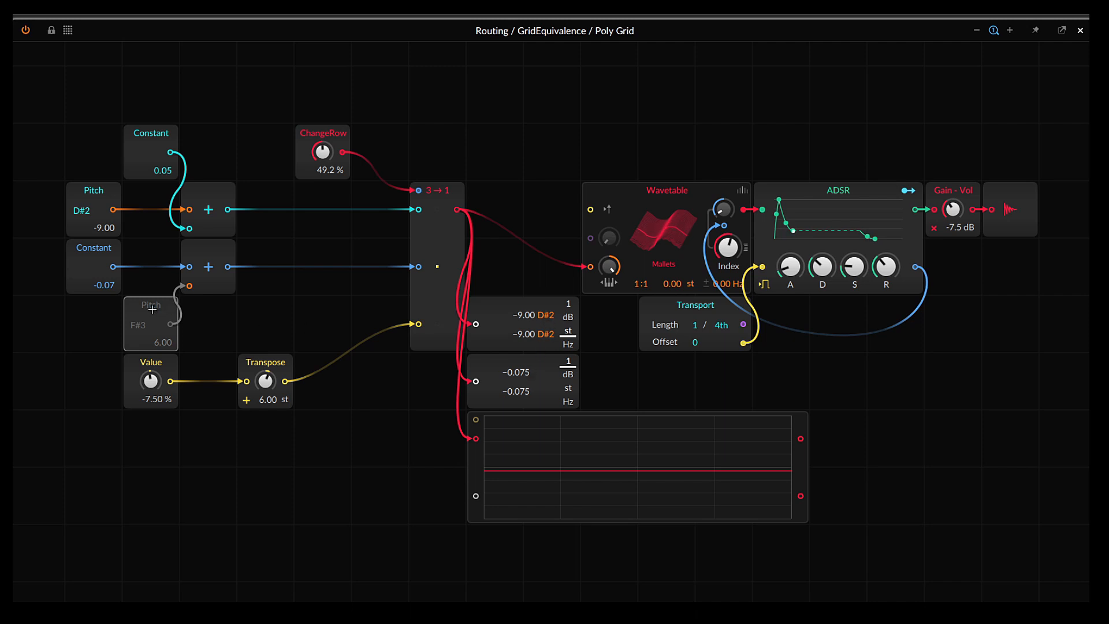
key(alt+a)
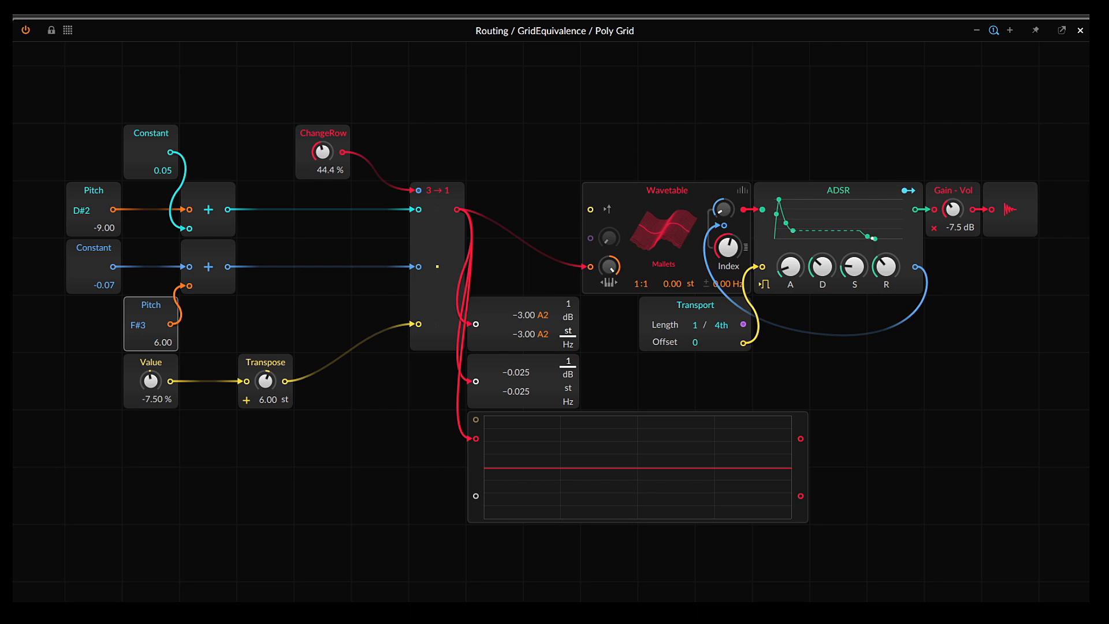
key(alt+a)
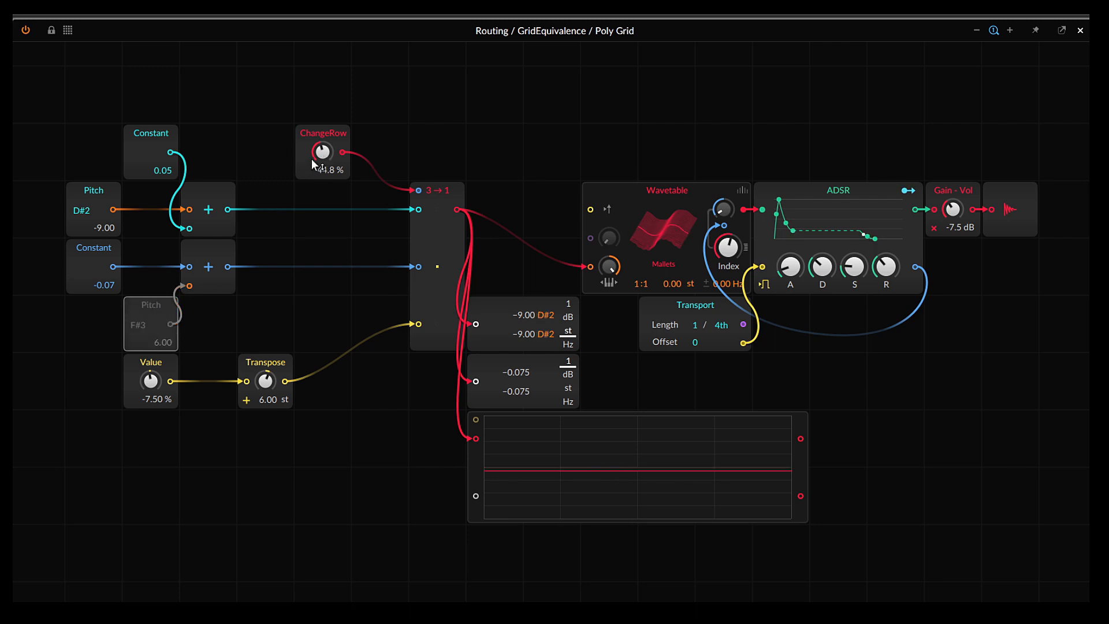
Set ChangeRow to 100 % and toggle the 6.00 st Transpose module repeatedly to compare the pitch with and without it
drag(322, 153, 323, 116)
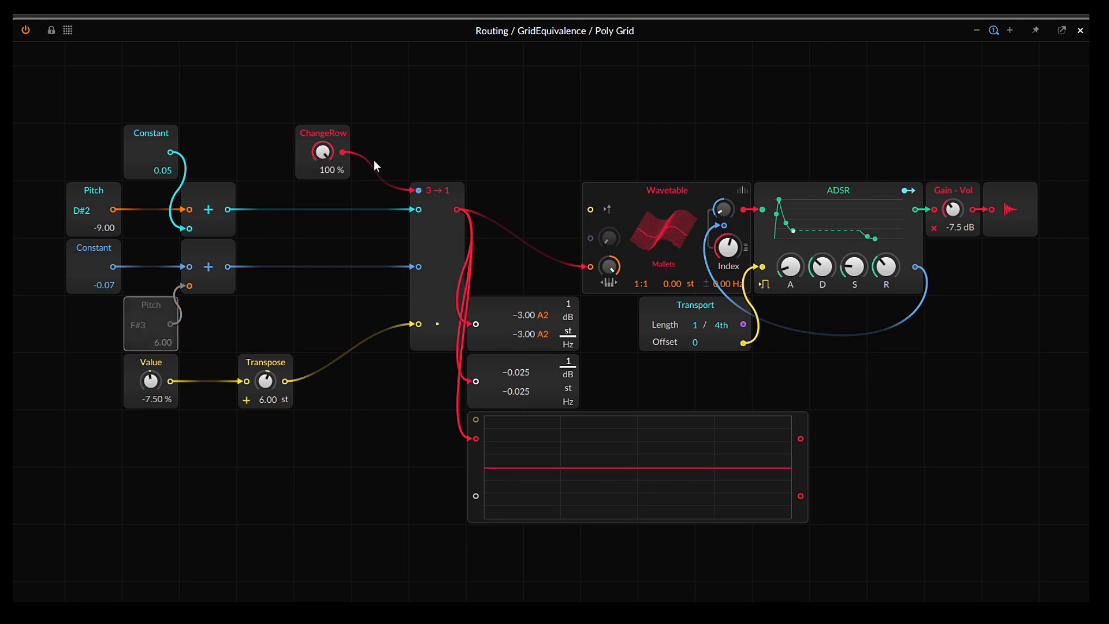
click(163, 369)
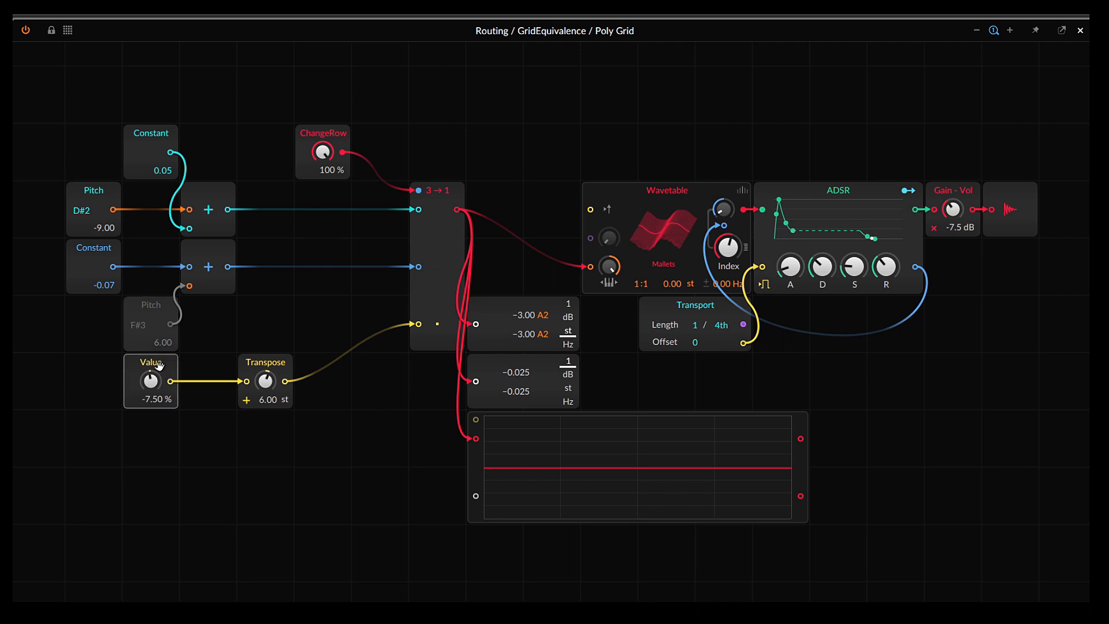
click(268, 363)
key(shift+b)
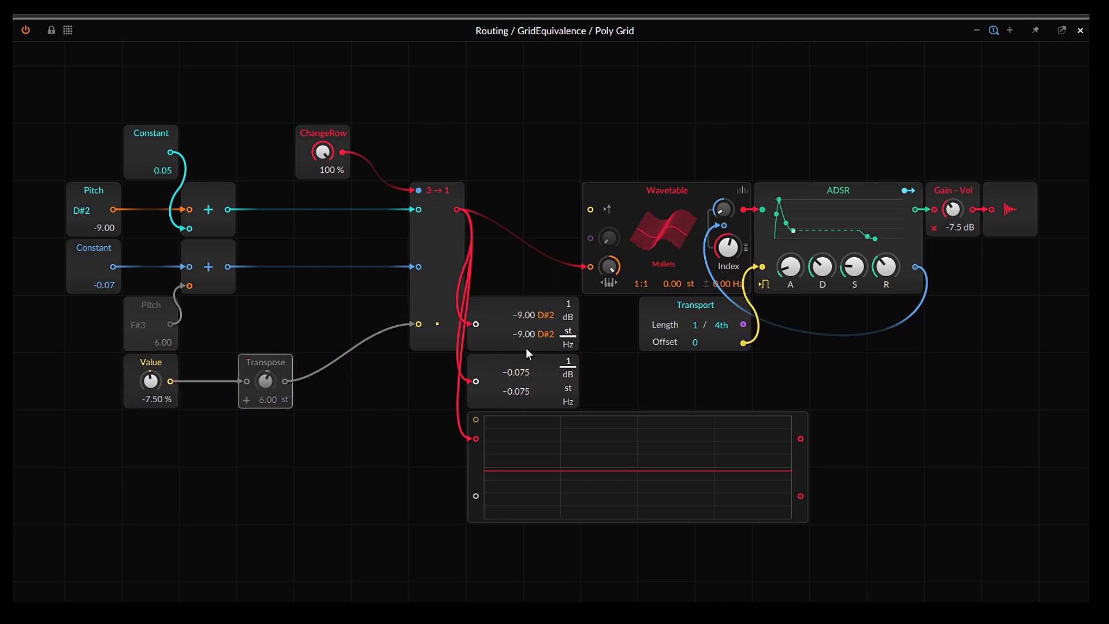
key(shift+b)
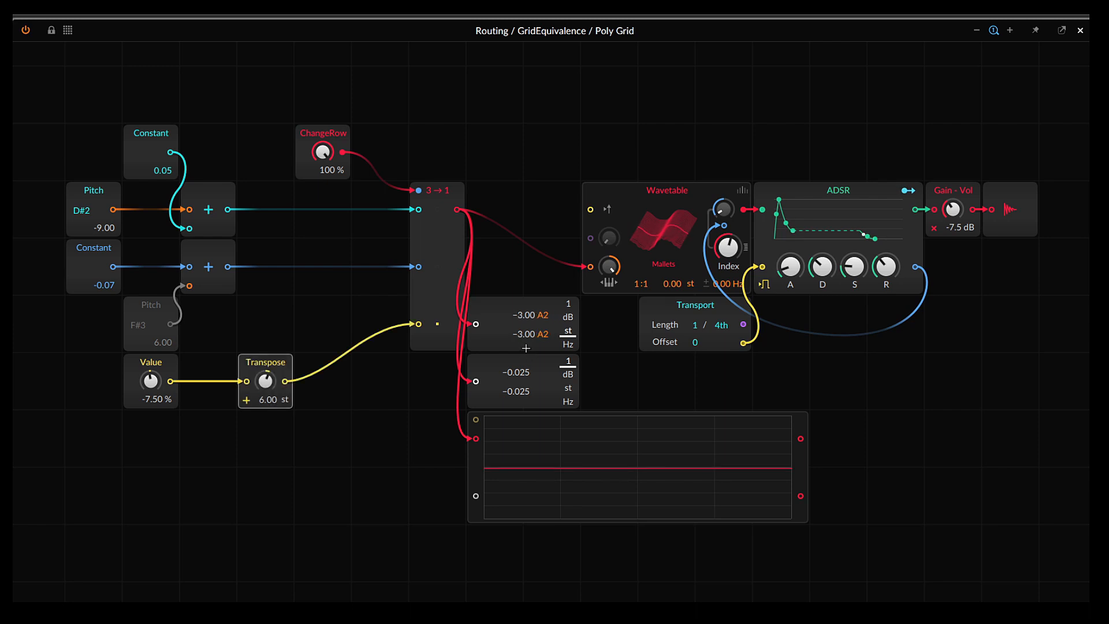
key(shift+b)
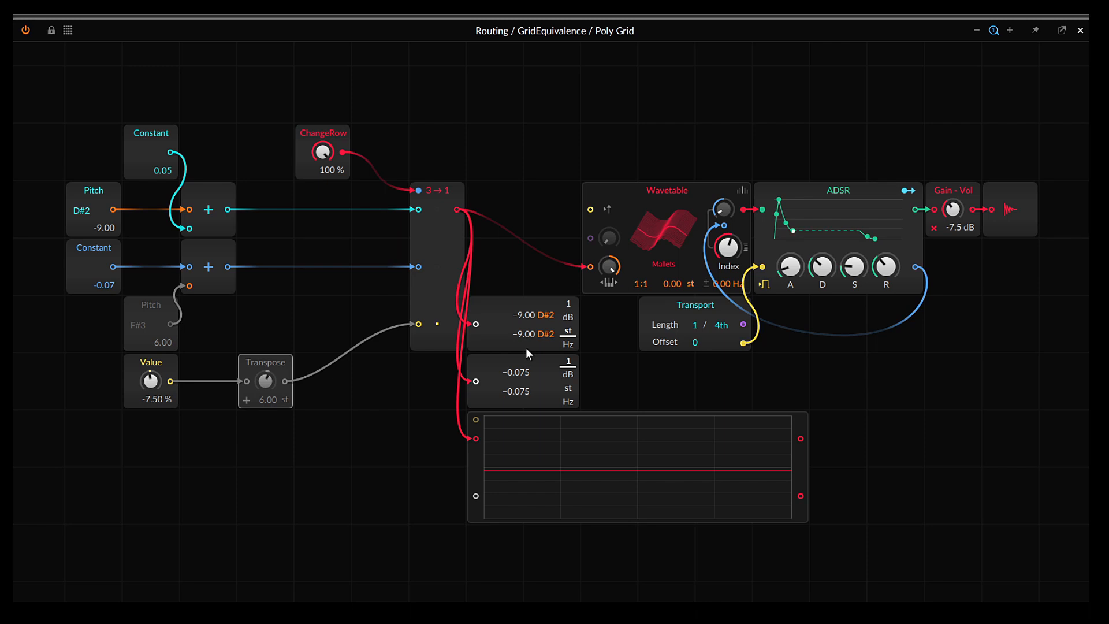
key(shift+b)
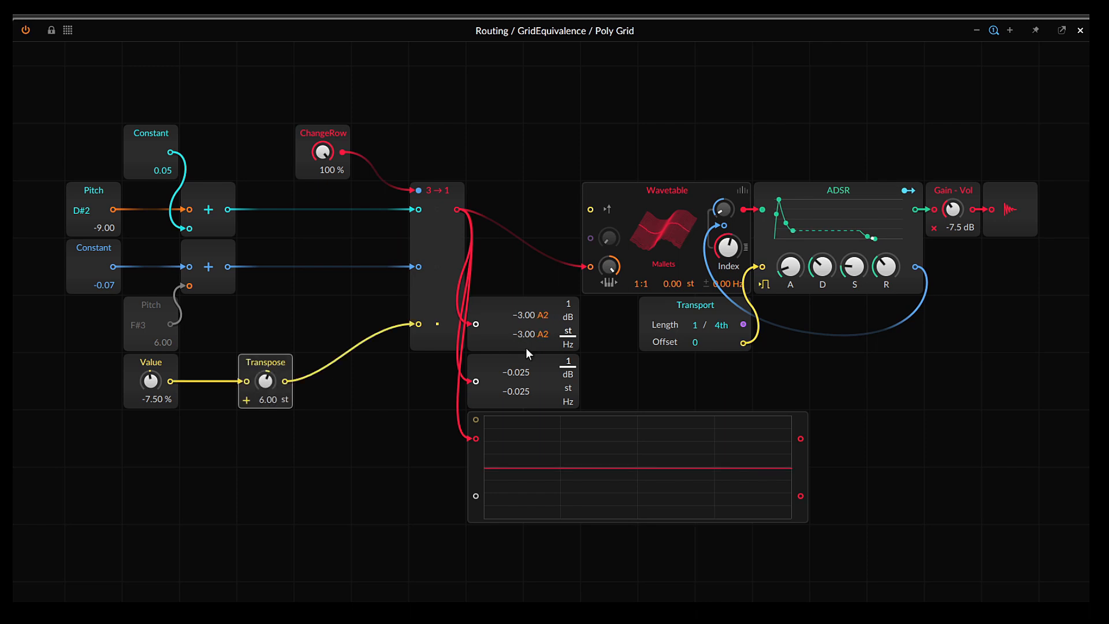
key(shift+b)
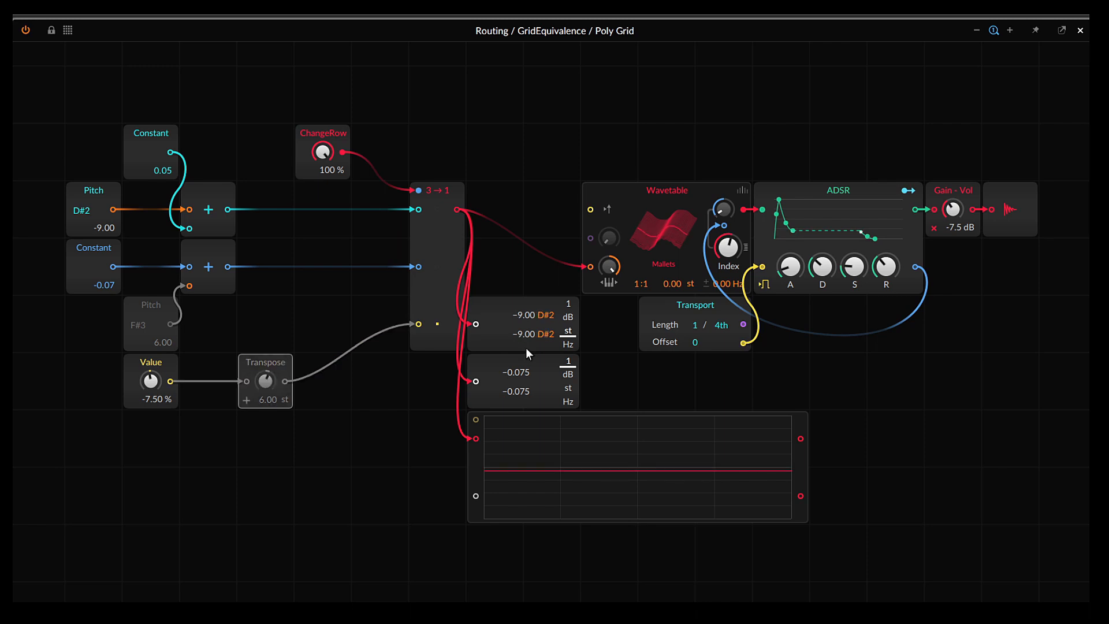
key(shift+b)
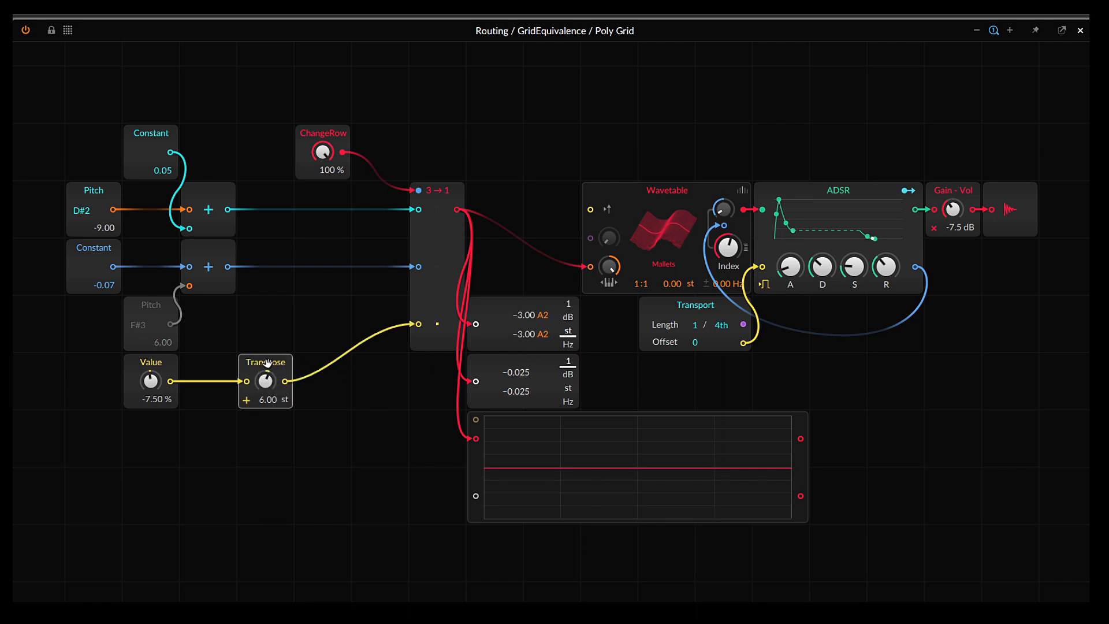
key(shift+b)
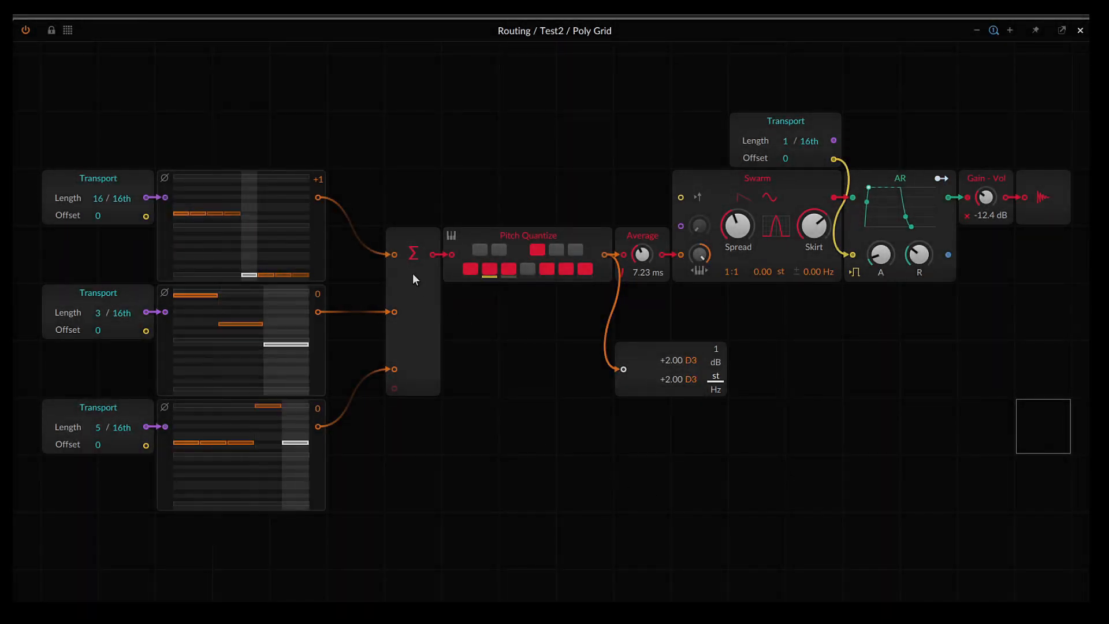
In the Test2 patch, select the Sum module and set the Average module's time to 16.3 ms
click(413, 256)
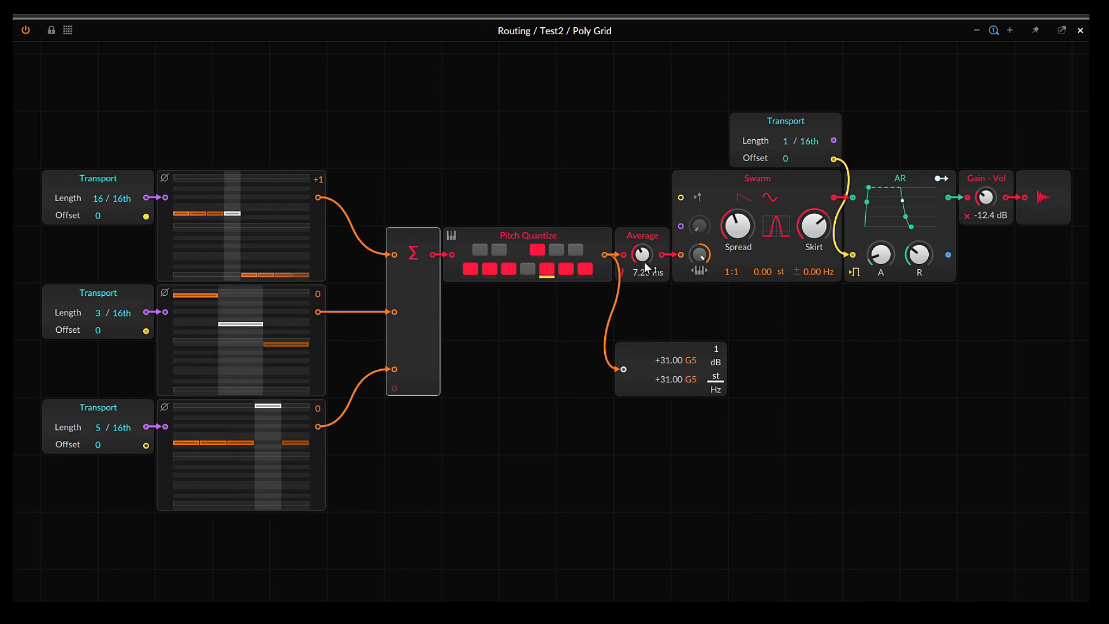
drag(644, 257, 643, 299)
key(ctrl+z)
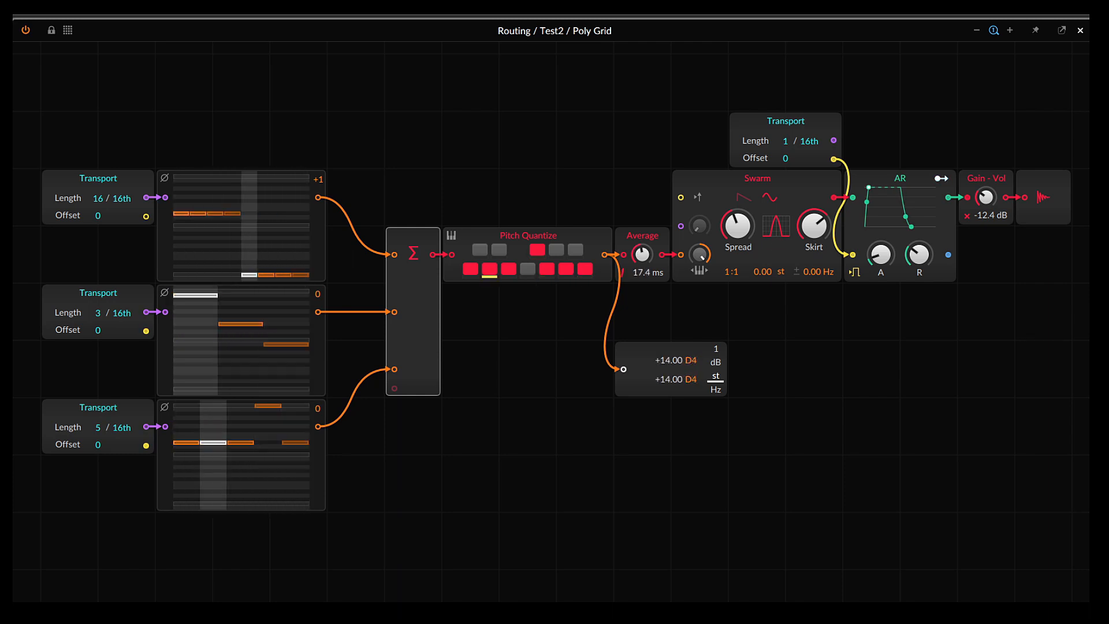
drag(642, 254, 642, 255)
Lower the Swarm oscillator's Spread, fine-tune its Skirt, and raise the AR envelope's attack to about 1.43 s
mouse_move(743, 223)
mouse_down()
mouse_move(743, 199)
mouse_move(743, 226)
mouse_up()
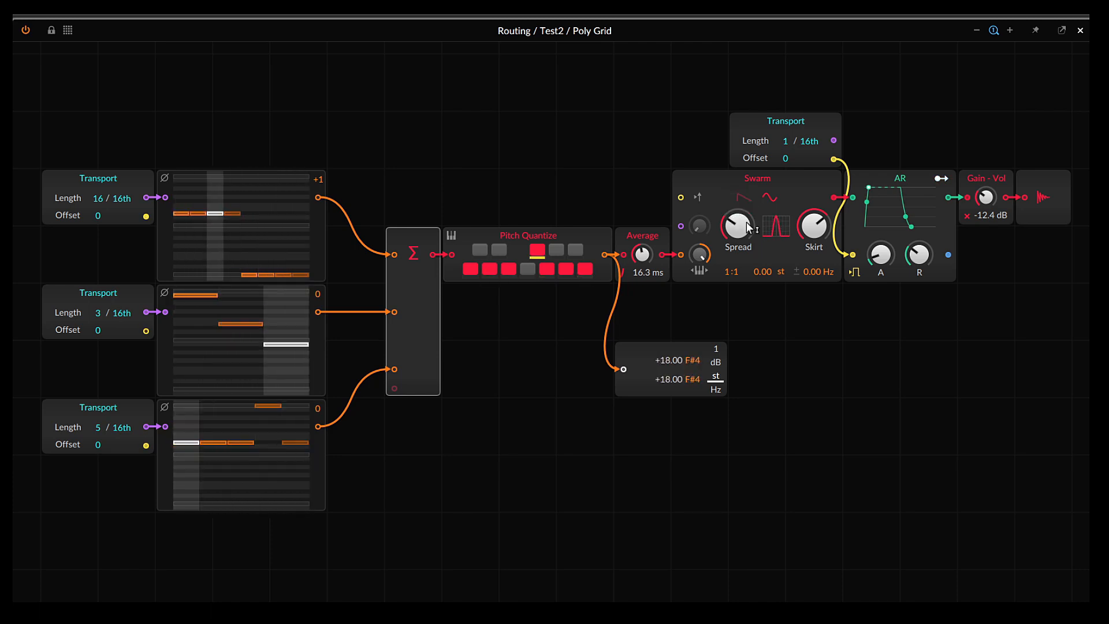
drag(826, 236, 826, 235)
drag(741, 230, 741, 240)
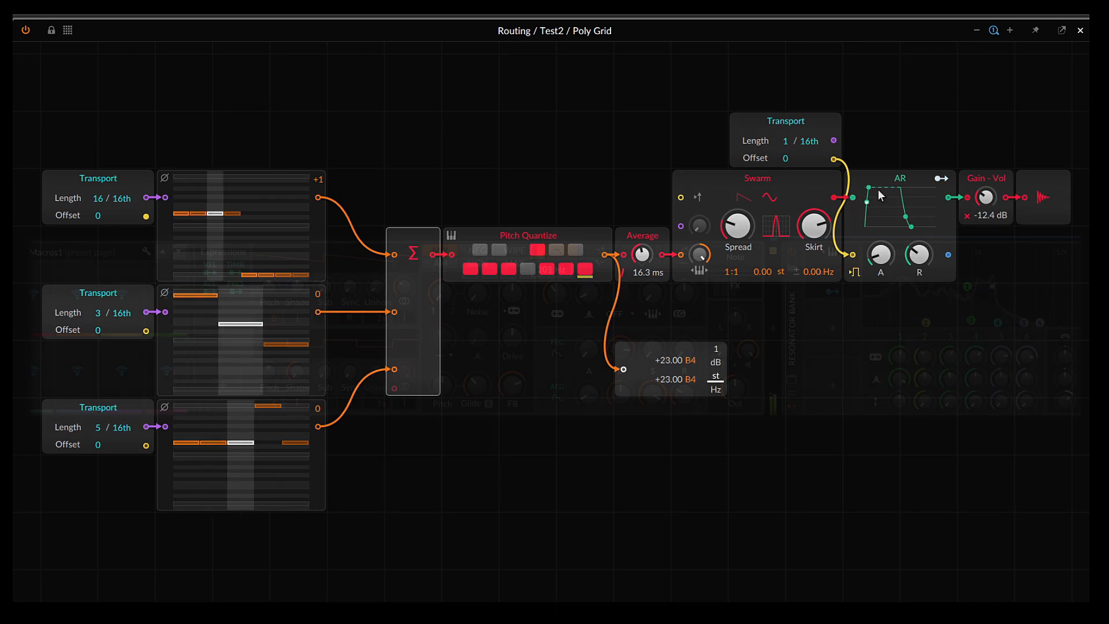
drag(878, 190, 881, 189)
drag(881, 254, 880, 228)
Adjust the synth's filter cutoff and raise the resonance of the Filter device that follows Resonator Bank
drag(557, 293, 557, 283)
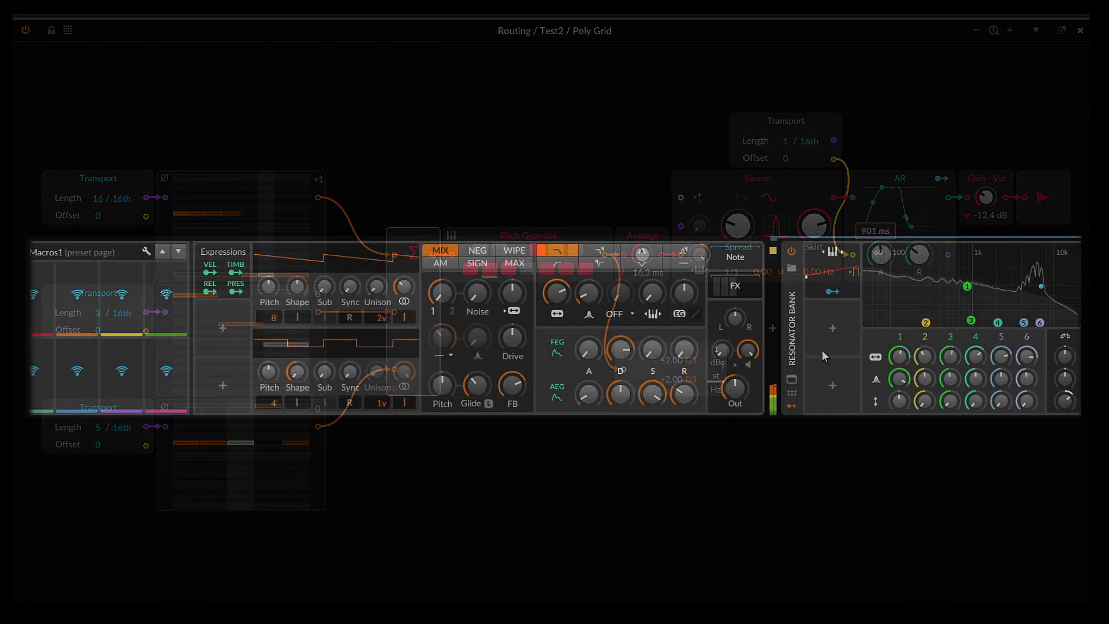
drag(866, 368, 368, 359)
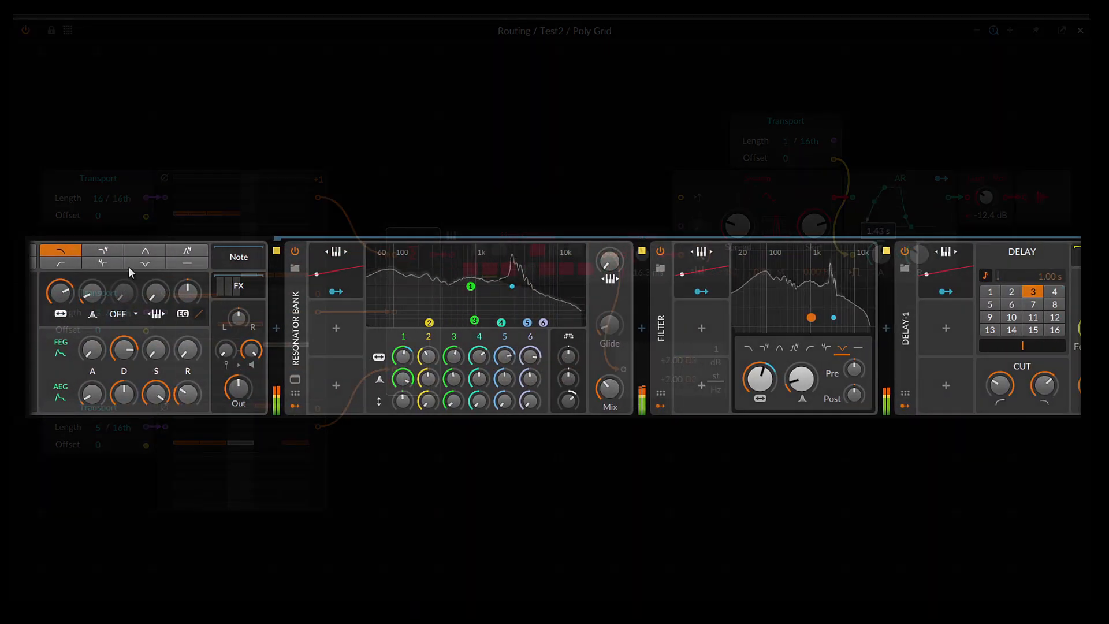
drag(53, 297, 52, 274)
drag(801, 378, 801, 362)
Raise the synth filter's resonance and key tracking, and sweep its cutoff frequency
drag(97, 295, 64, 307)
drag(158, 296, 159, 289)
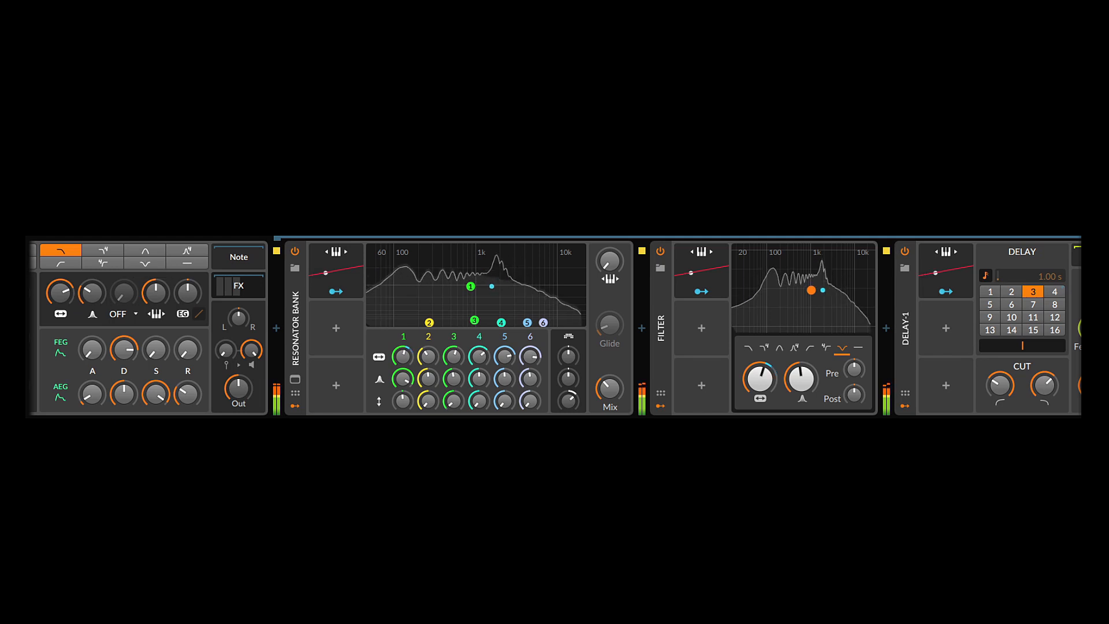
drag(63, 295, 92, 286)
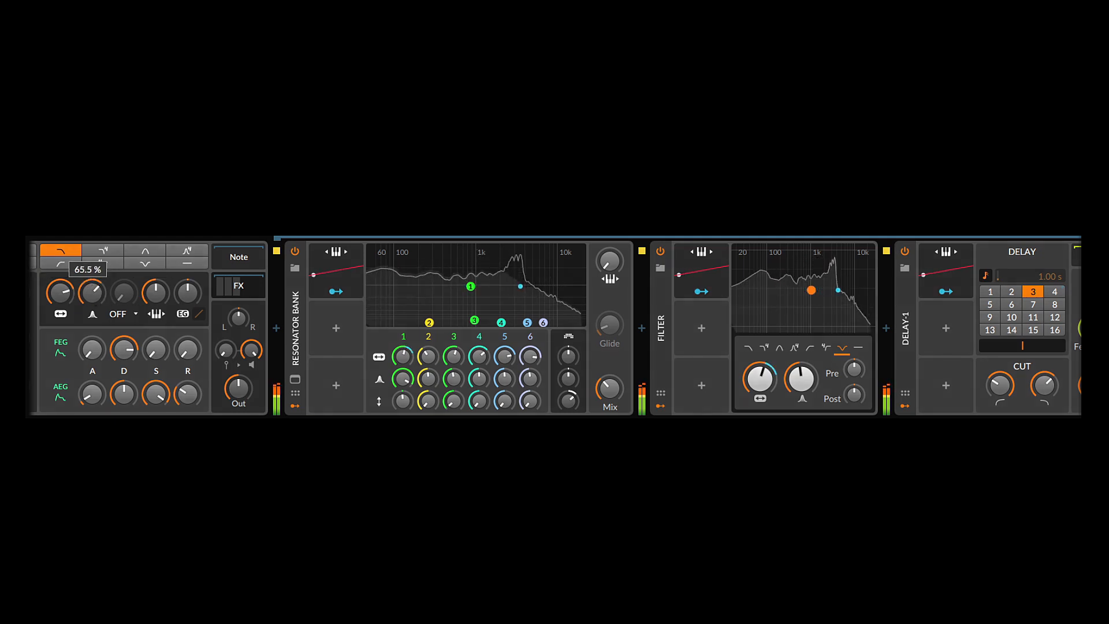
drag(91, 291, 69, 292)
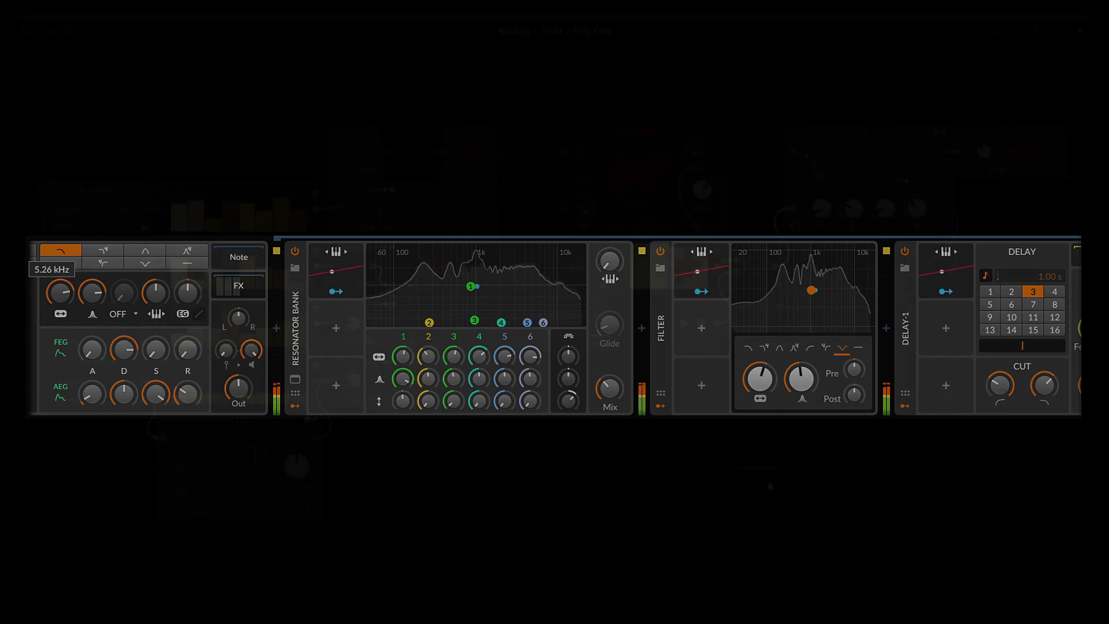
drag(68, 292, 68, 306)
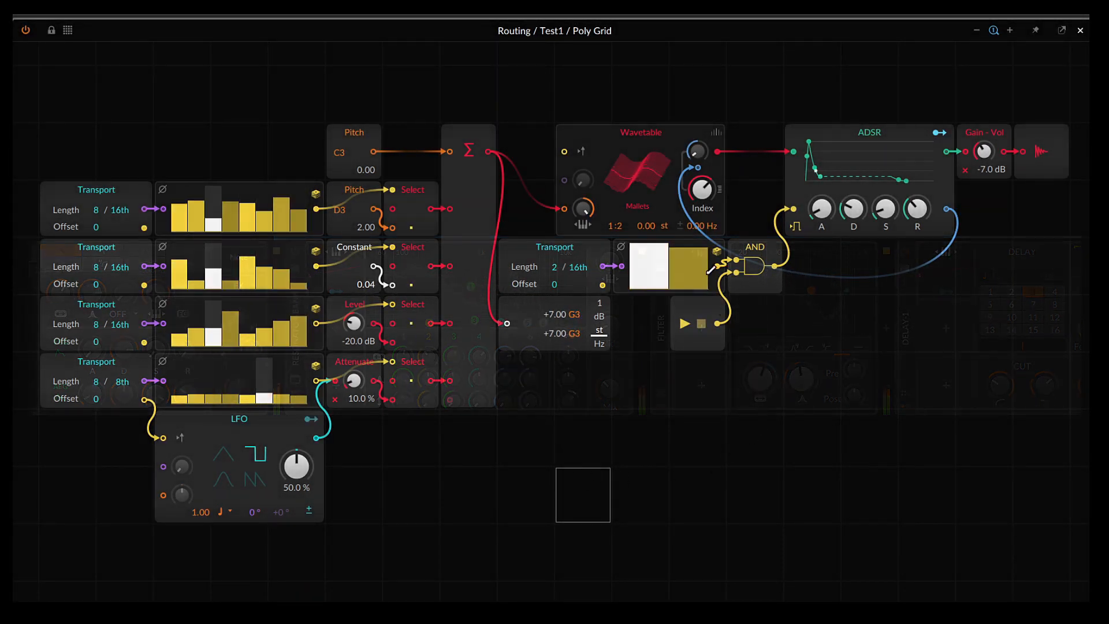
In the Test1 patch, set the Wavetable's index modulation amount to about 0.11 %
drag(699, 151, 699, 104)
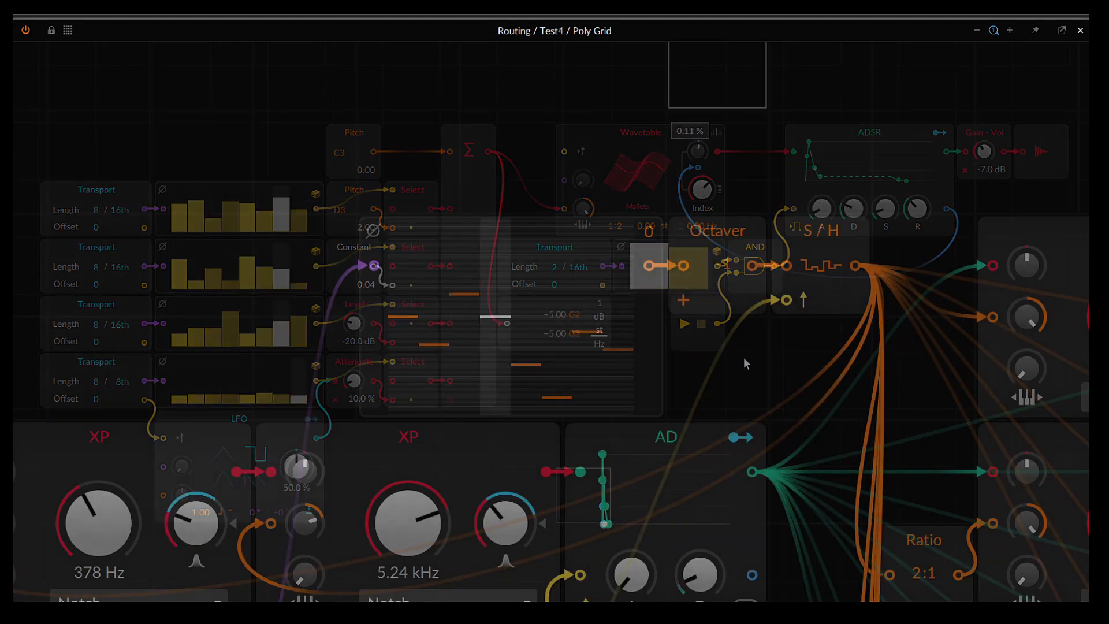
In the Test4 patch, move the Noise module directly below the St. Width module
key(shift+z)
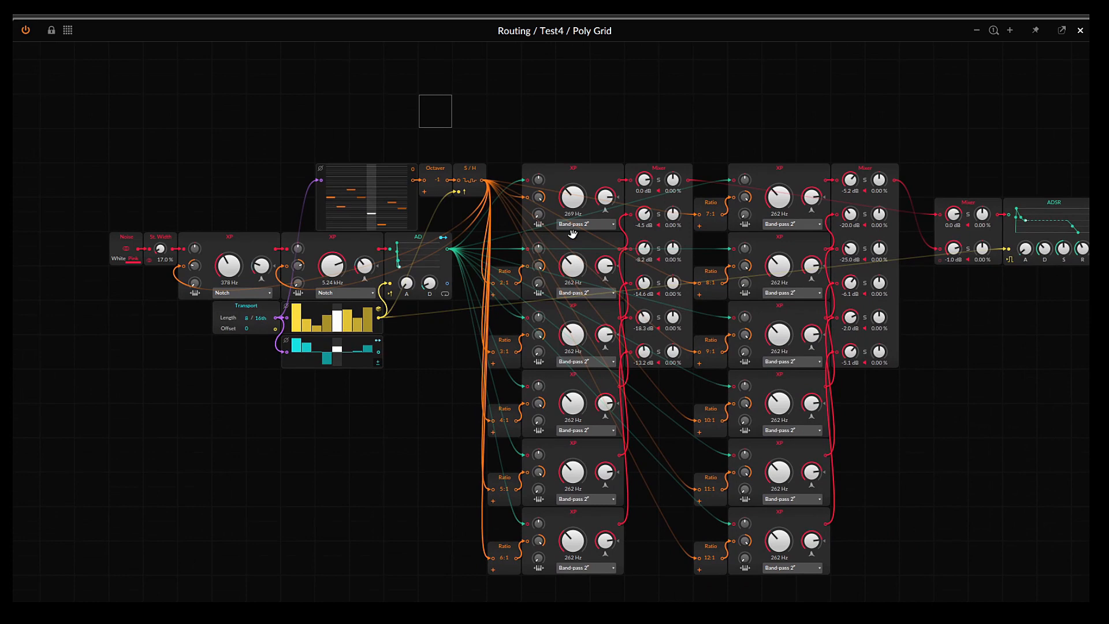
drag(572, 233, 471, 203)
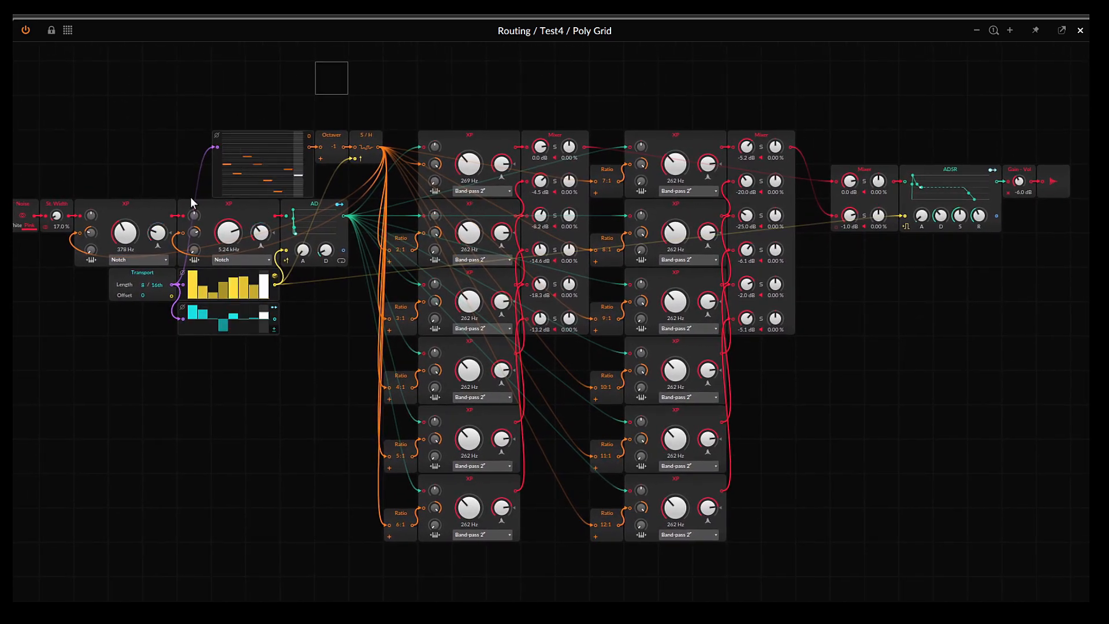
drag(14, 209, 49, 243)
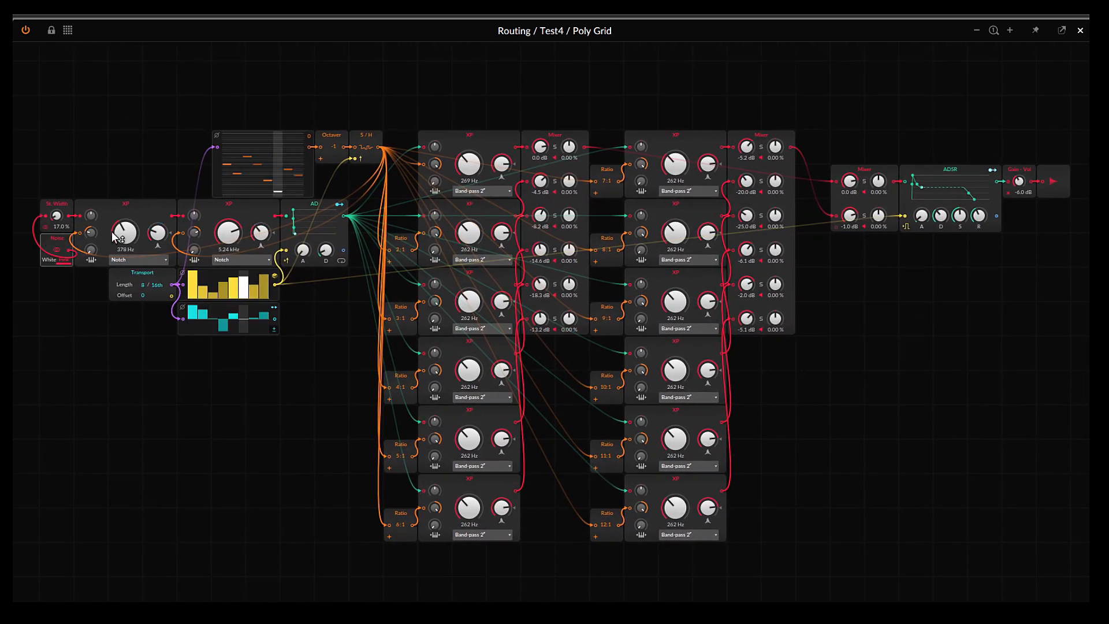
drag(404, 262, 415, 260)
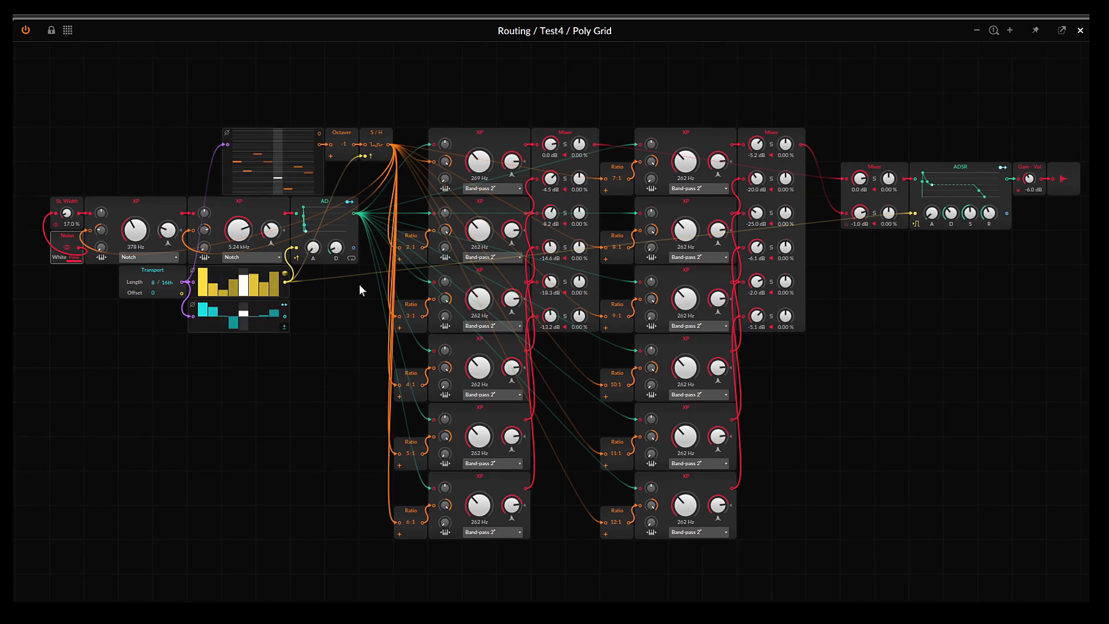
key(ctrl+plus)
key(ctrl+minus)
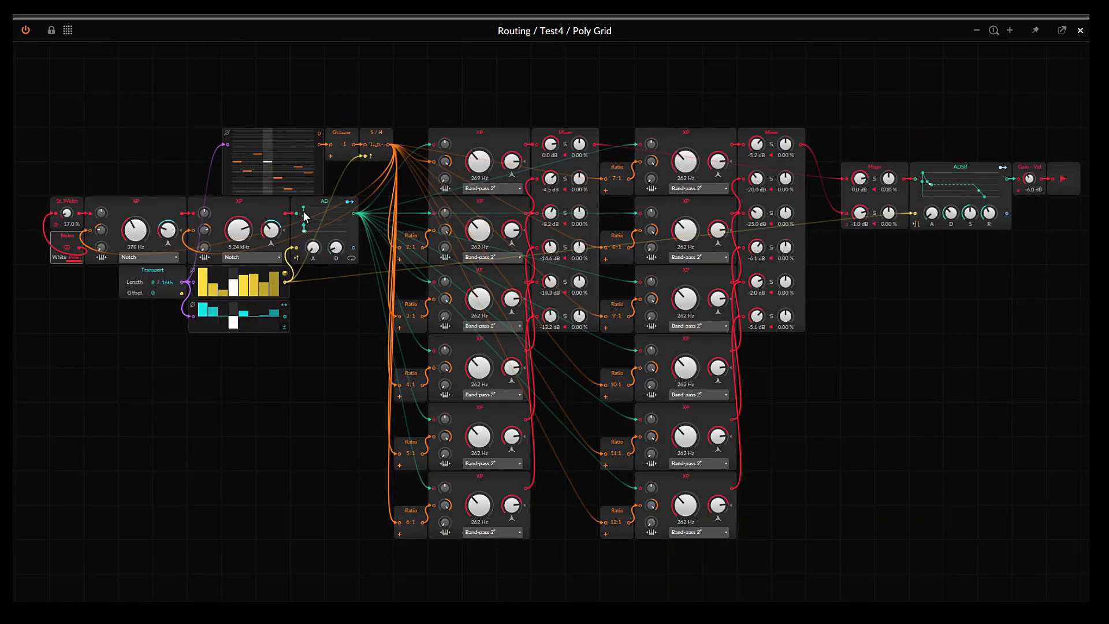
Set the first XP notch filter's cutoff to 1.32 kHz and the AD envelope's decay to about 23.9 ms and attack to about 18.4 ms
drag(211, 230, 145, 248)
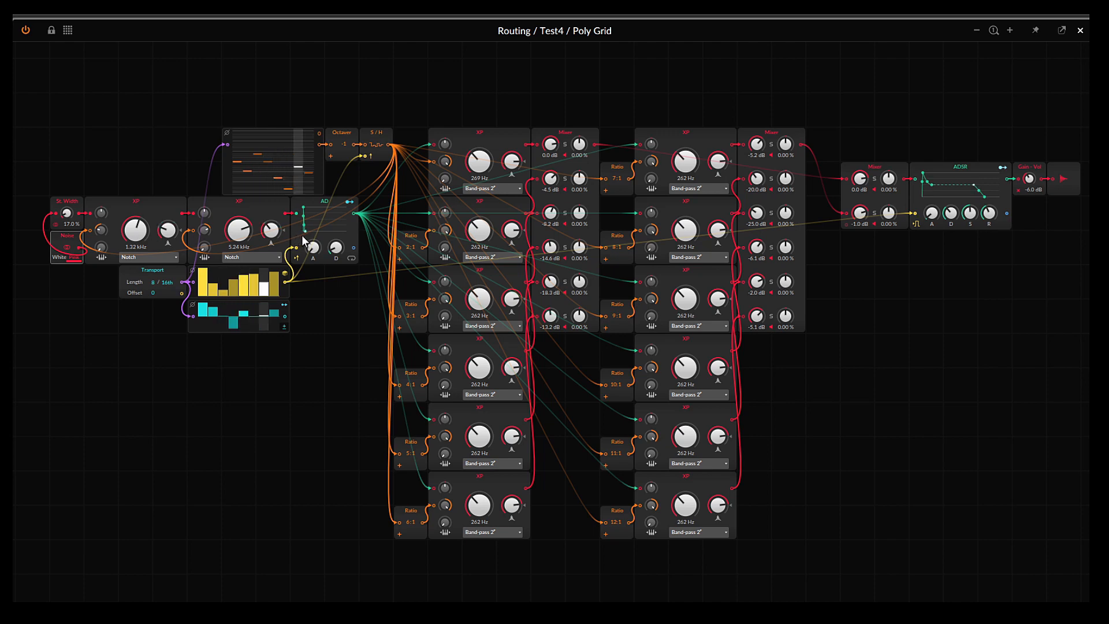
drag(305, 238, 336, 217)
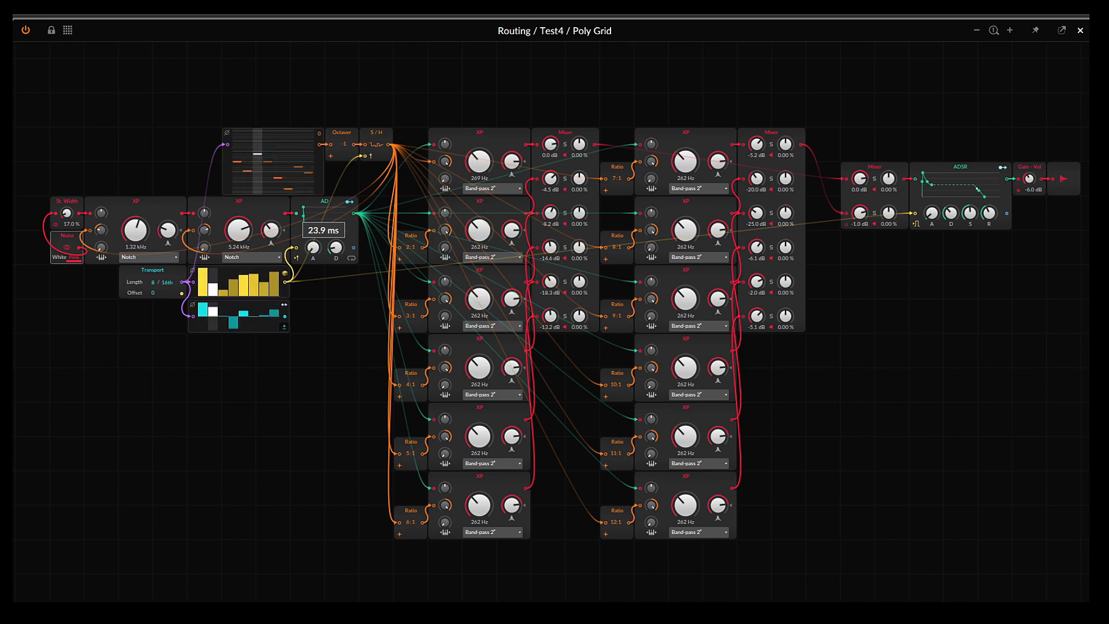
drag(313, 248, 313, 248)
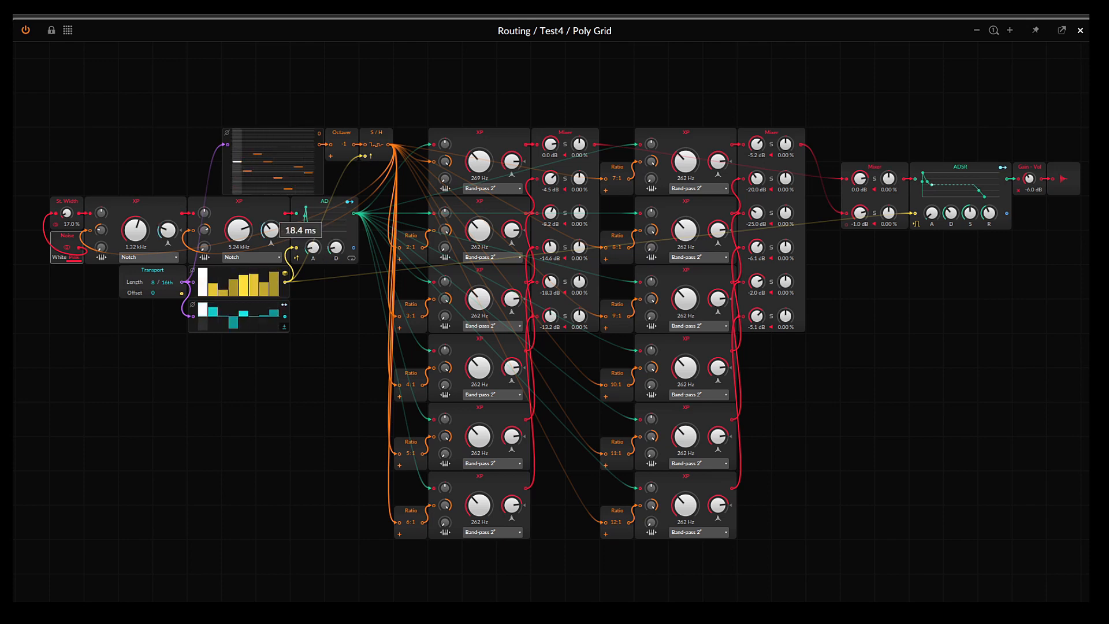